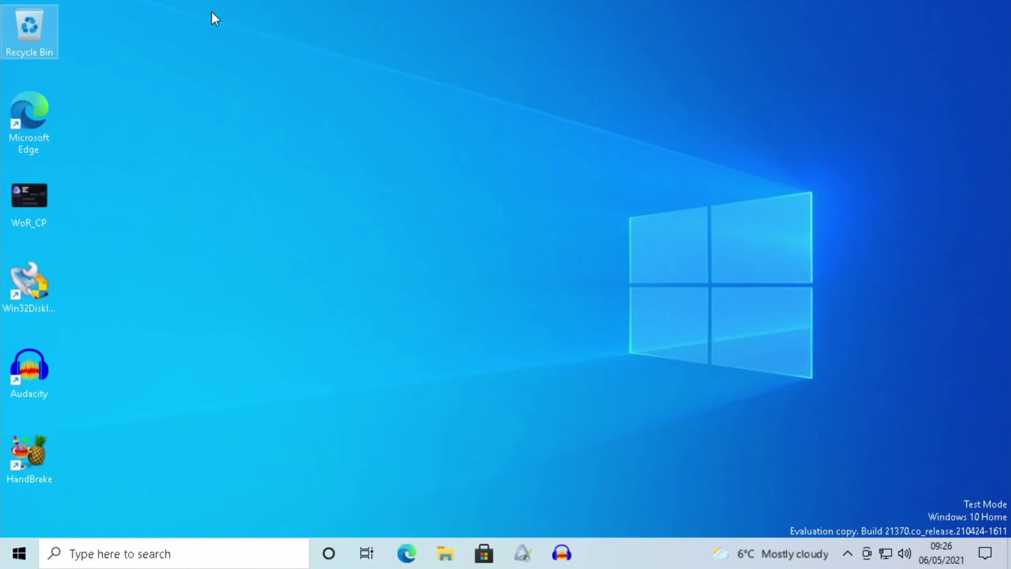
Search Bing for 'wor pi 4' to find the Windows on Raspberry project.
left_click(485, 554)
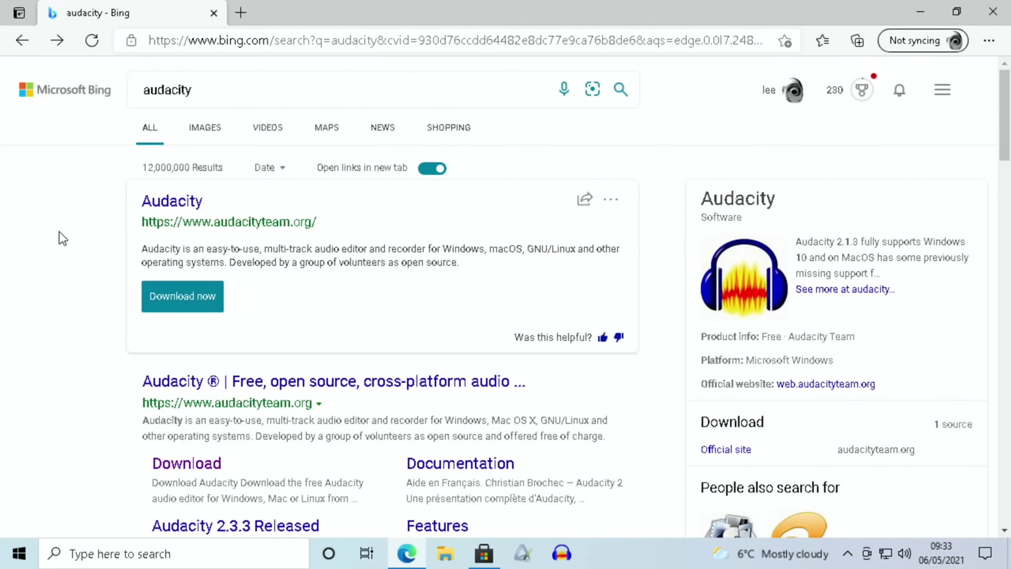
left_click_drag(196, 90, 124, 96)
type("wor p")
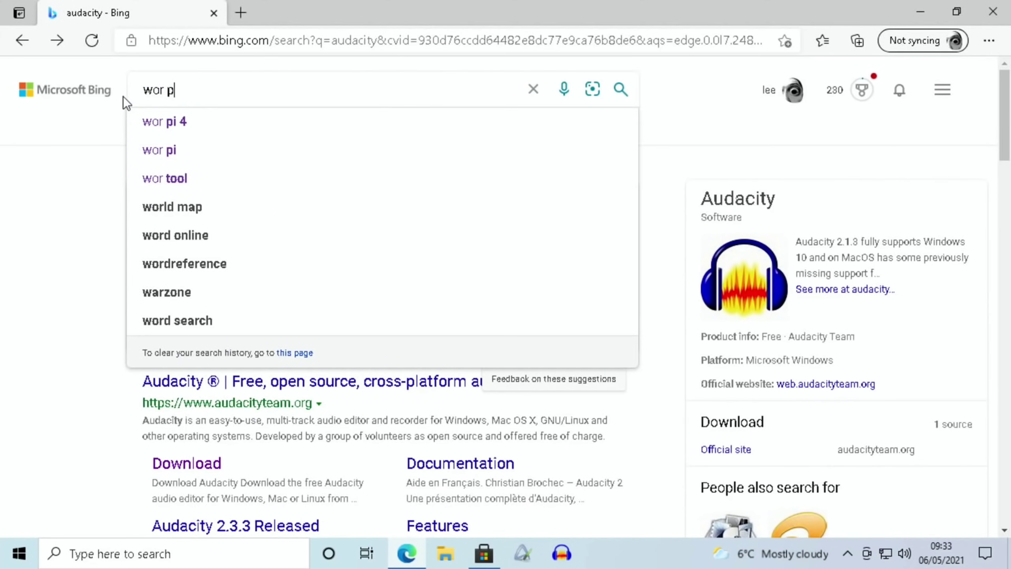
type("i 4")
key("Return")
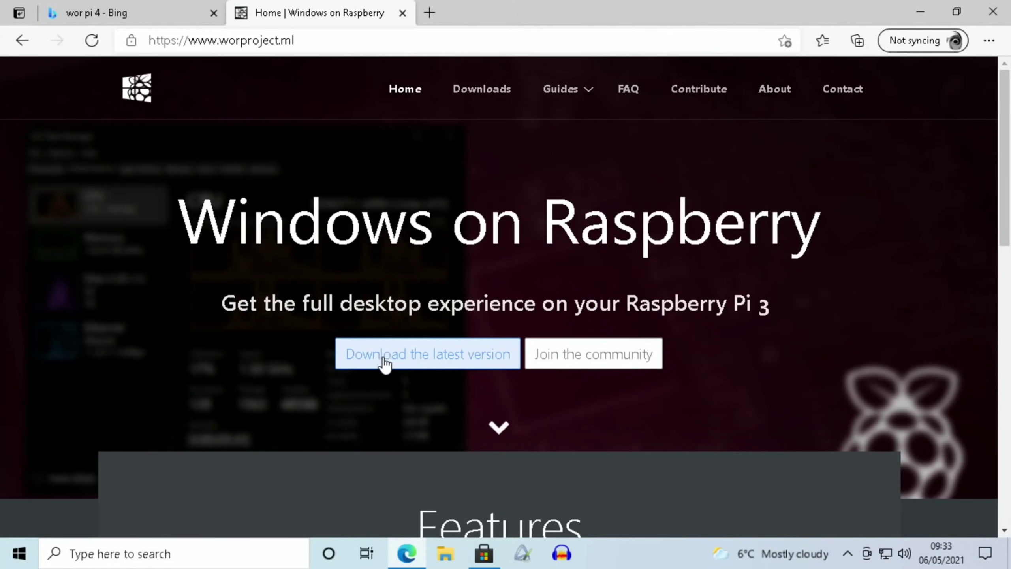
Open the Windows on Raspberry Downloads page and read down to 'Getting Windows images'.
left_click(387, 364)
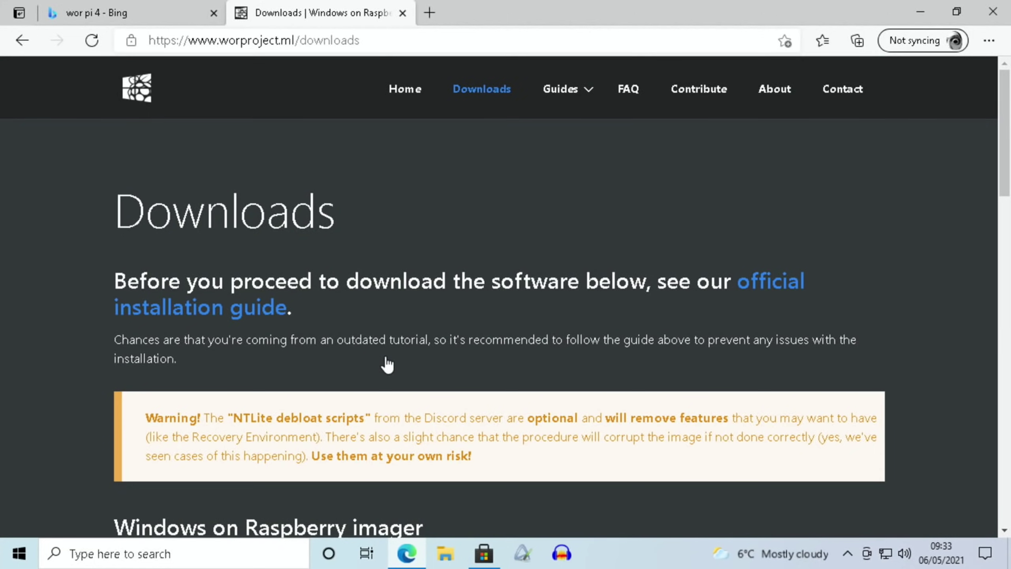
scroll(85, 361, "down", 5)
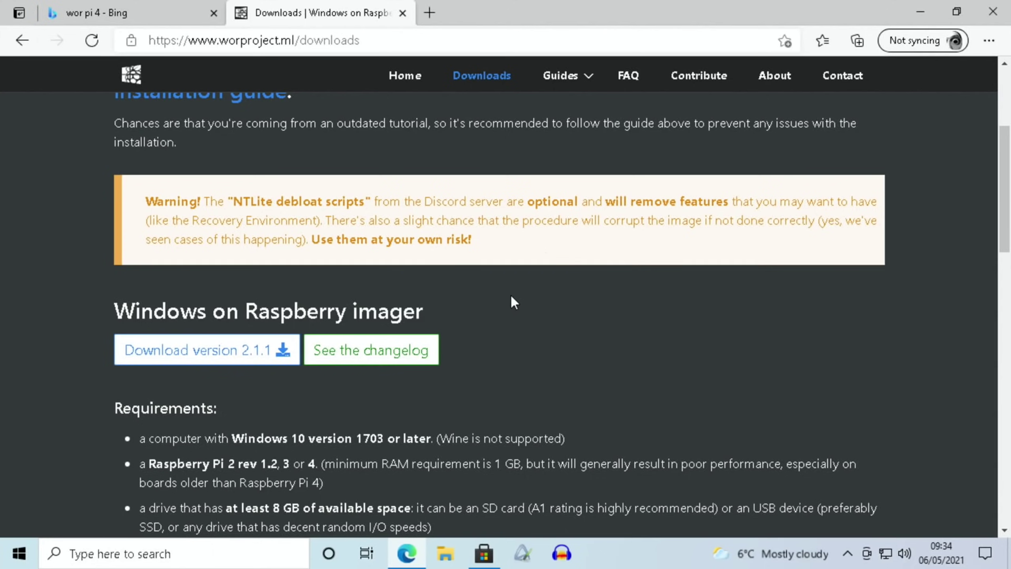
scroll(512, 301, "down", 5)
scroll(510, 296, "down", 1)
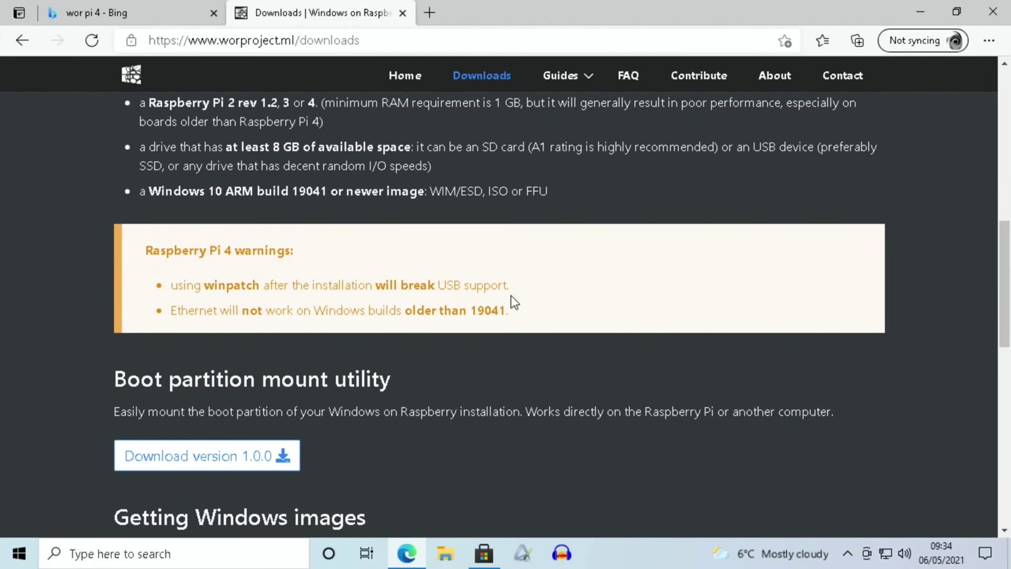
scroll(510, 295, "down", 1)
scroll(510, 295, "down", 3)
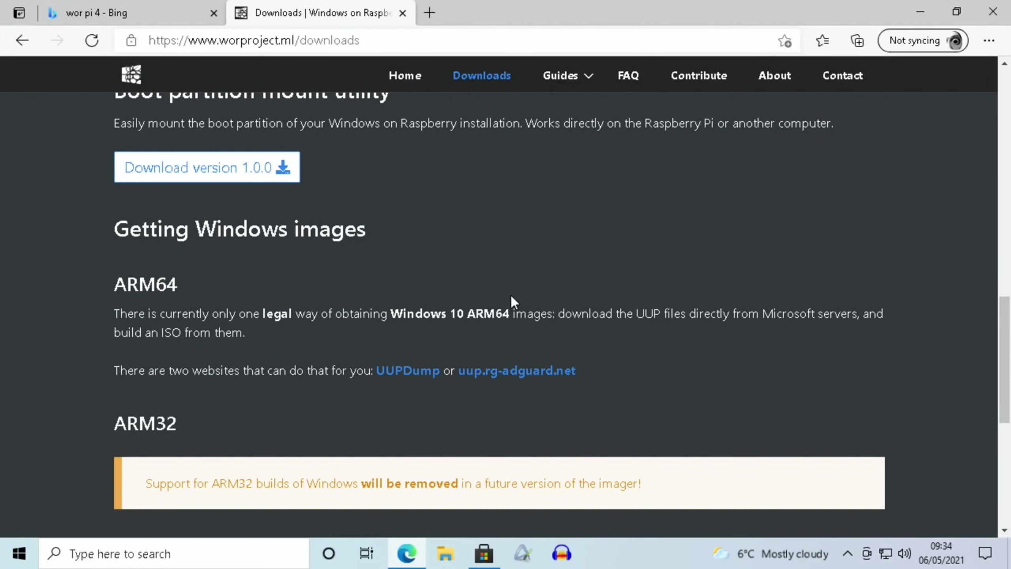
On uup.rg-adguard.net, choose Windows (Insider version) build 21370.1 [arm64].
left_click(498, 381)
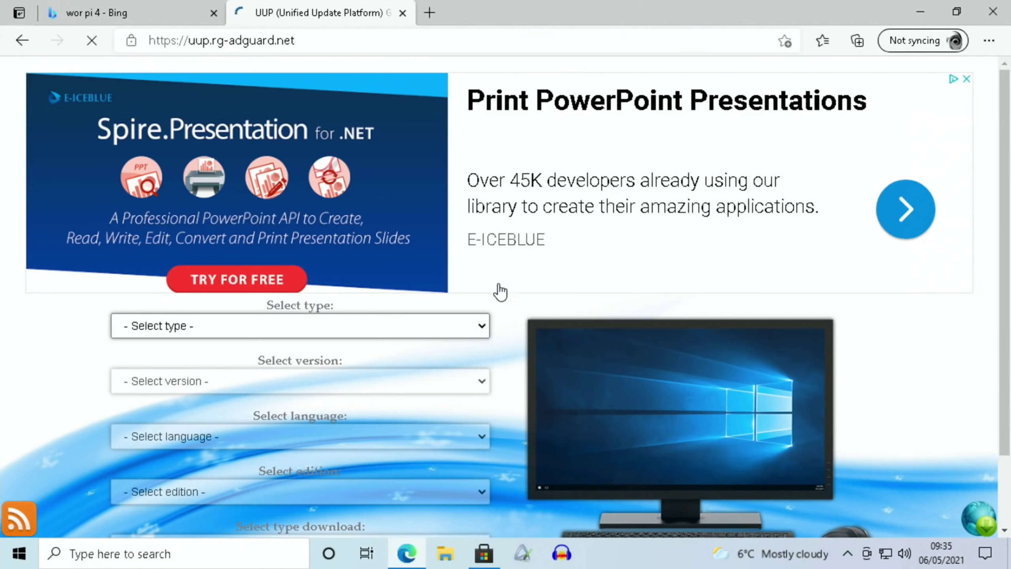
left_click(482, 326)
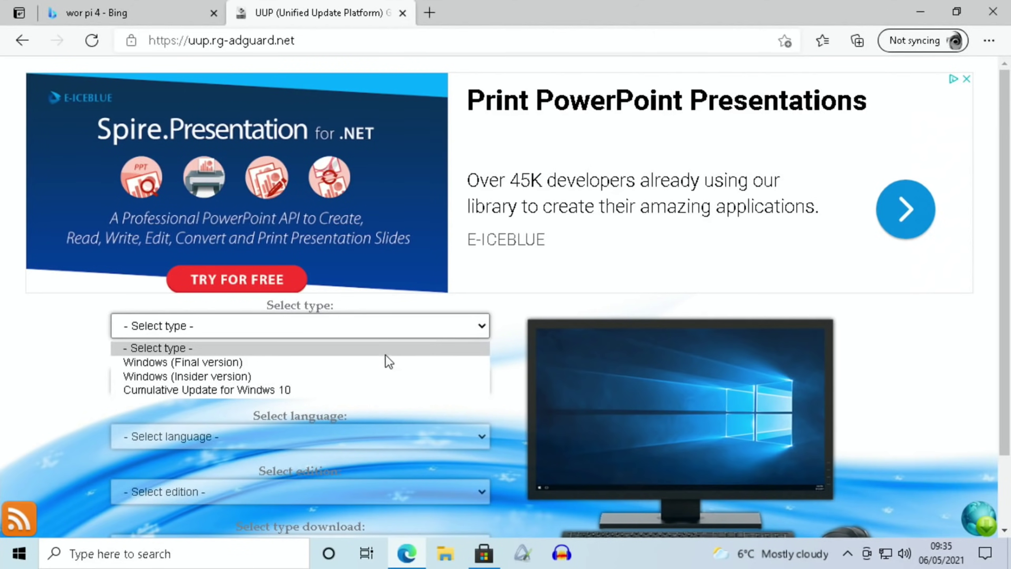
left_click(324, 374)
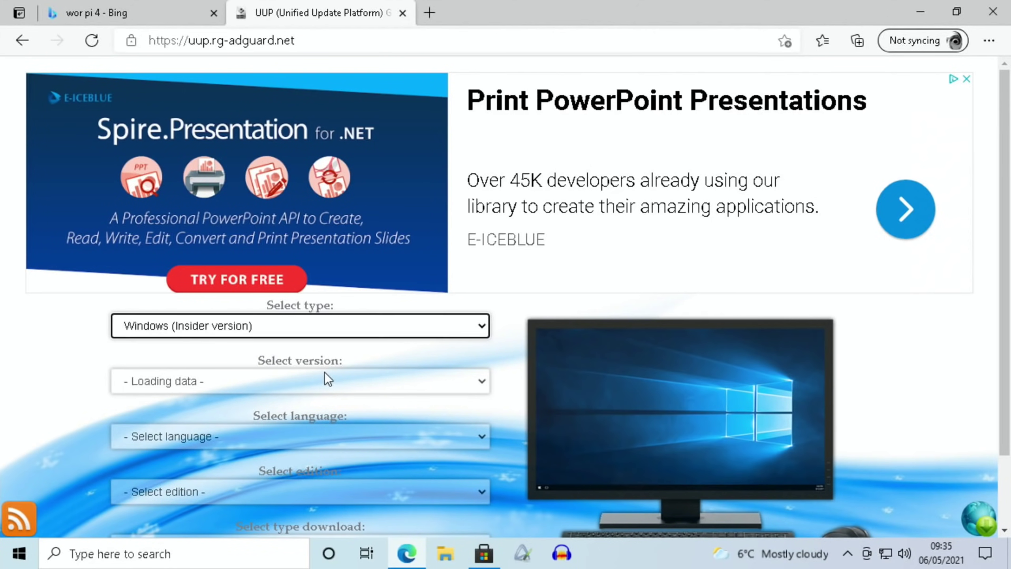
left_click(350, 382)
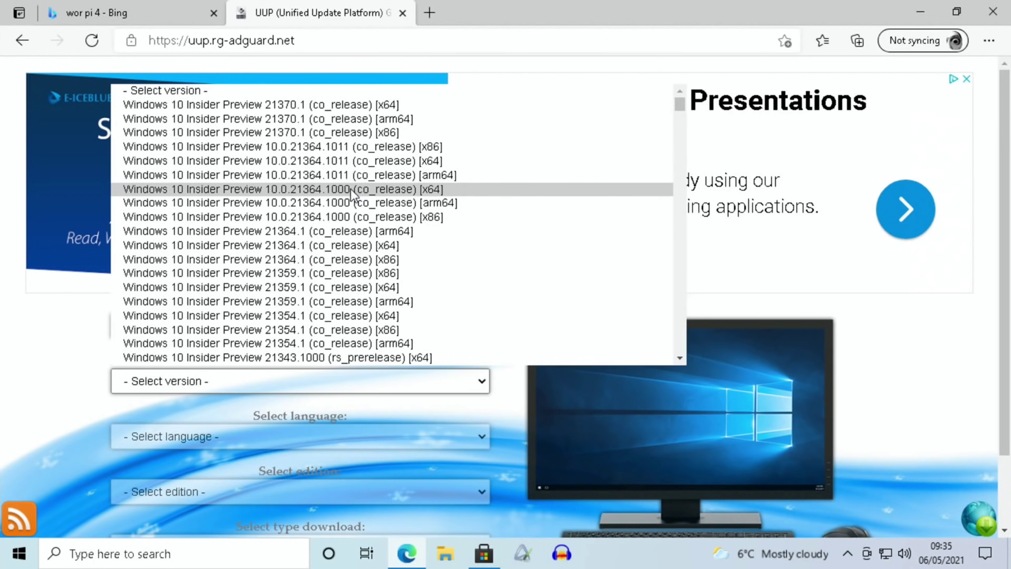
left_click(337, 122)
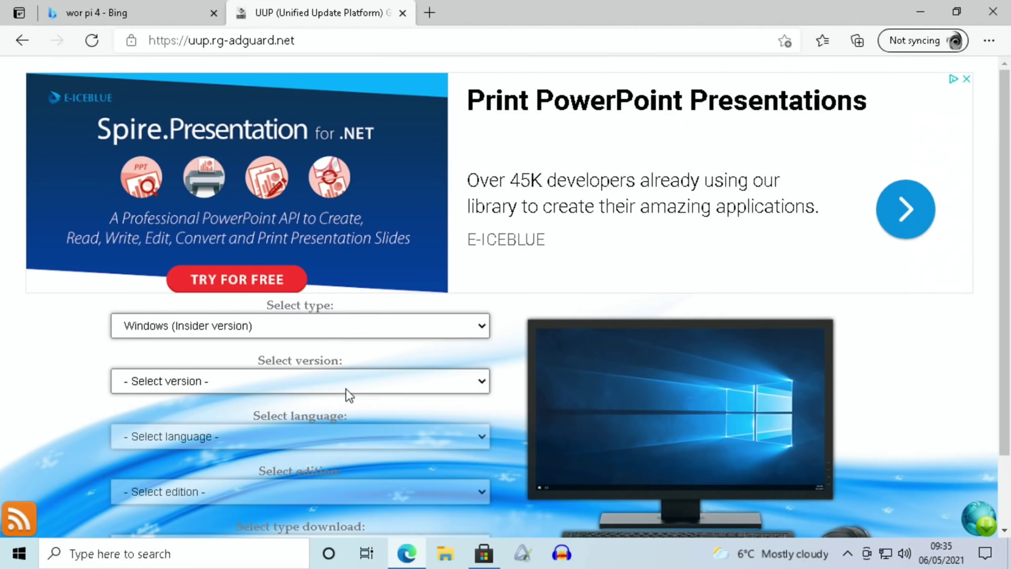
Choose the Windows 10 Home edition and bring up the download type options.
left_click(447, 491)
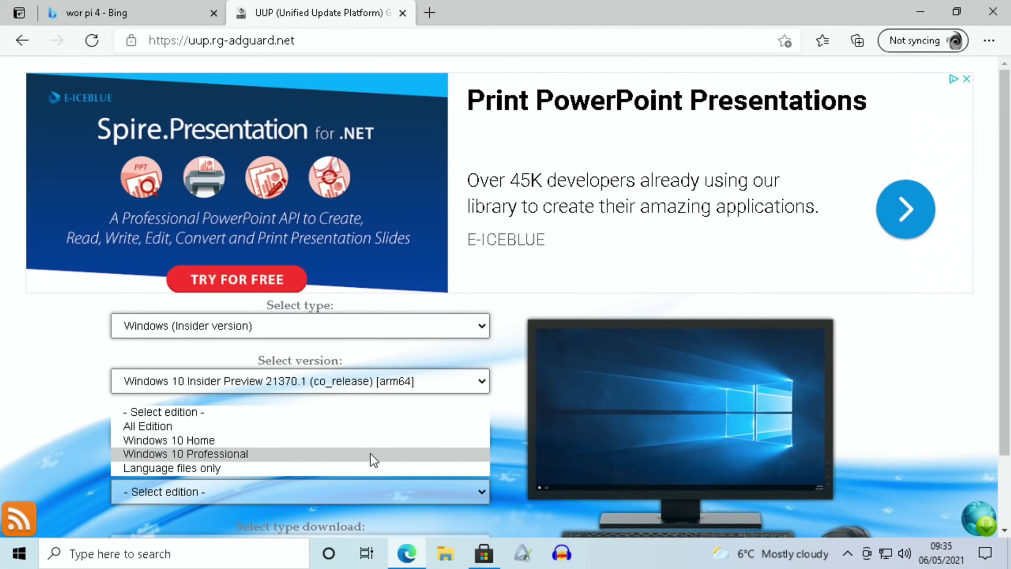
left_click(348, 440)
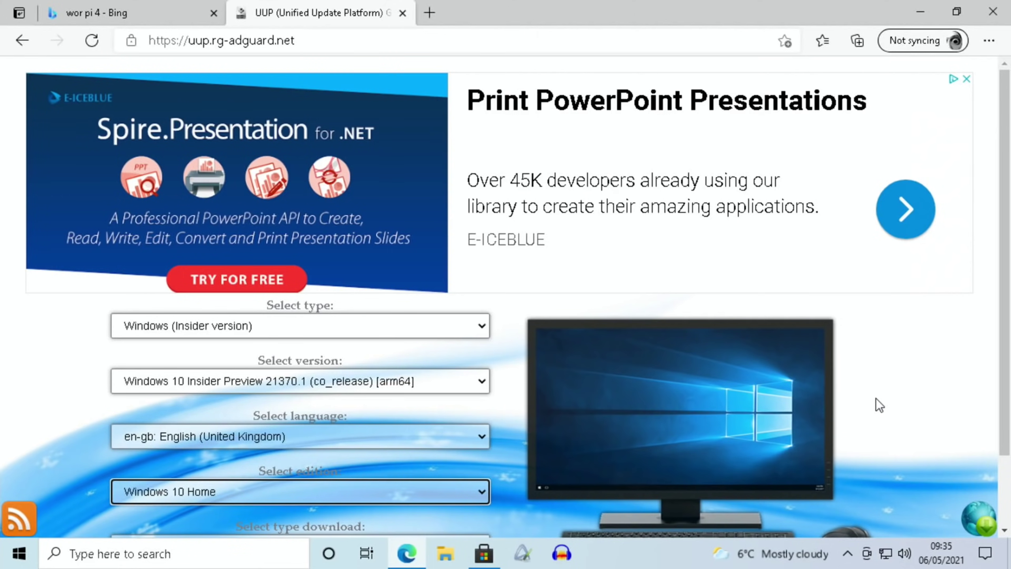
scroll(876, 399, "down", 2)
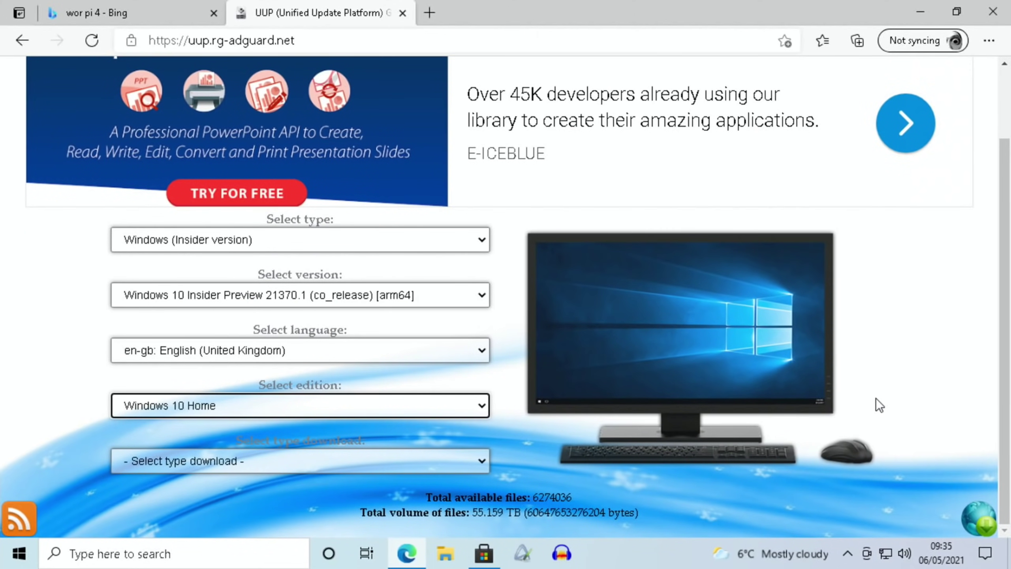
left_click(479, 459)
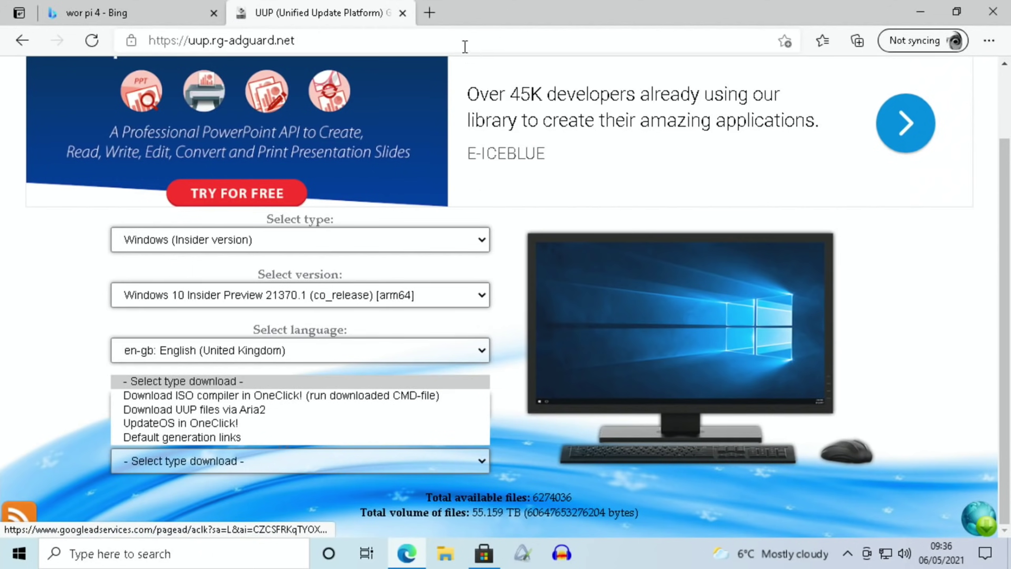
Close the UUP tab and then the Bing tab so the browser shuts.
left_click(404, 14)
left_click(404, 14)
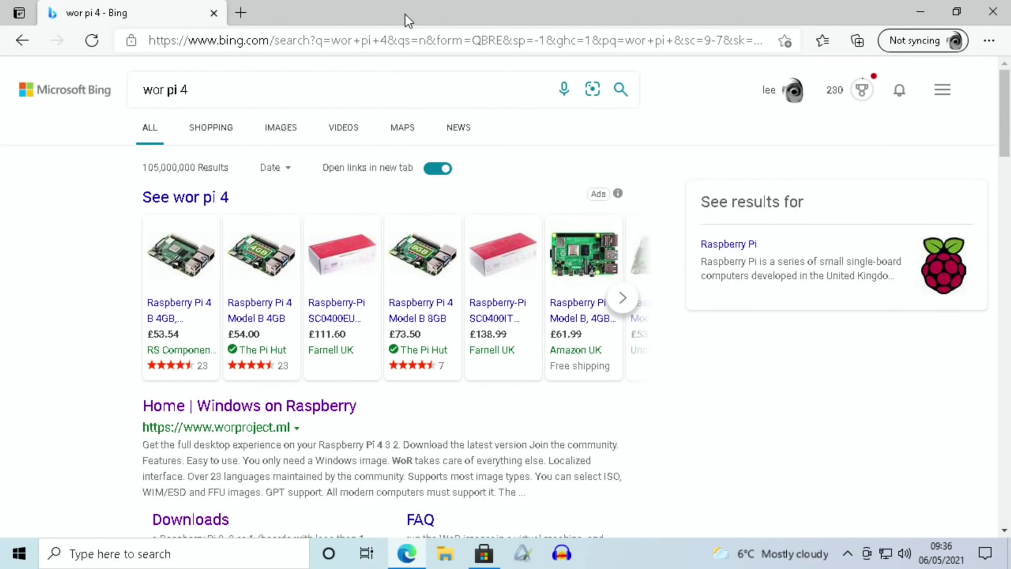
left_click(214, 13)
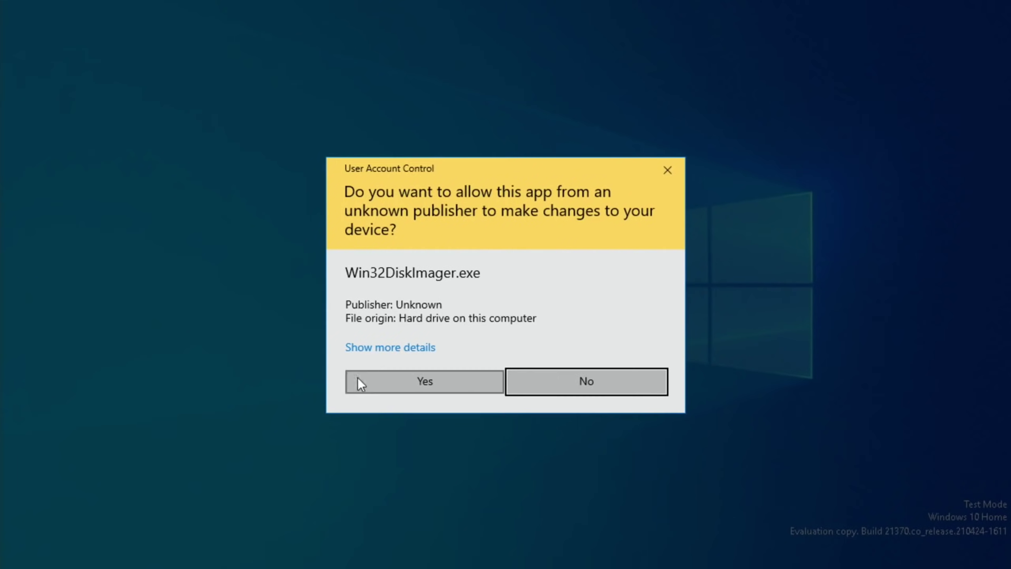
Allow Win32 Disk Imager 1.0 to run, move its window, then close it.
left_click(357, 380)
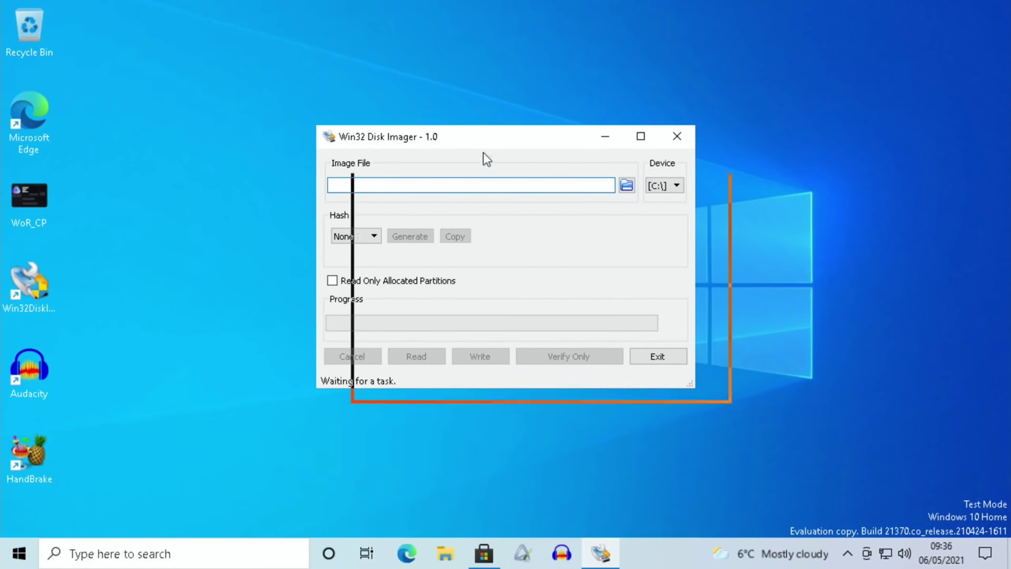
left_click_drag(483, 152, 541, 163)
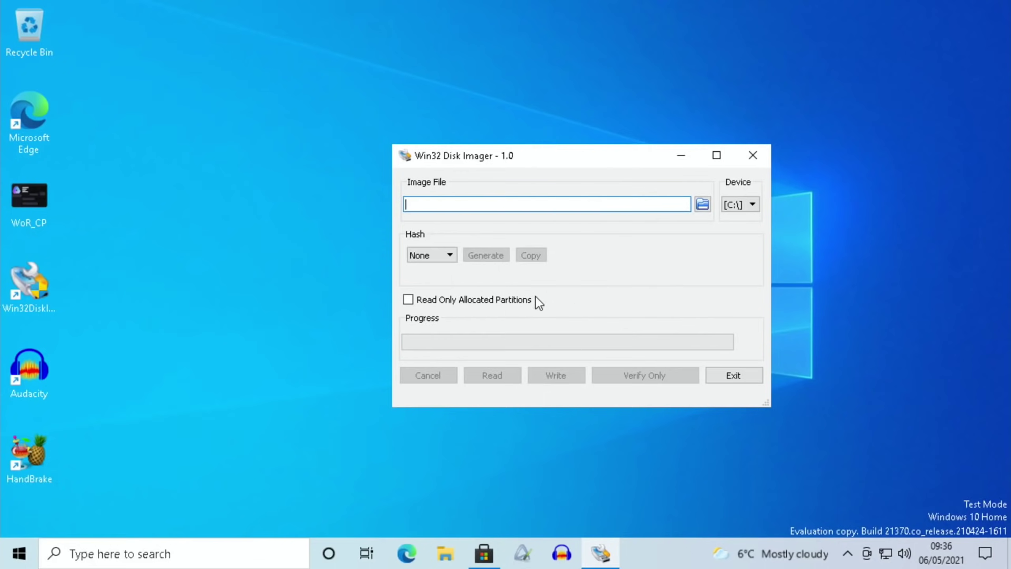
left_click(747, 158)
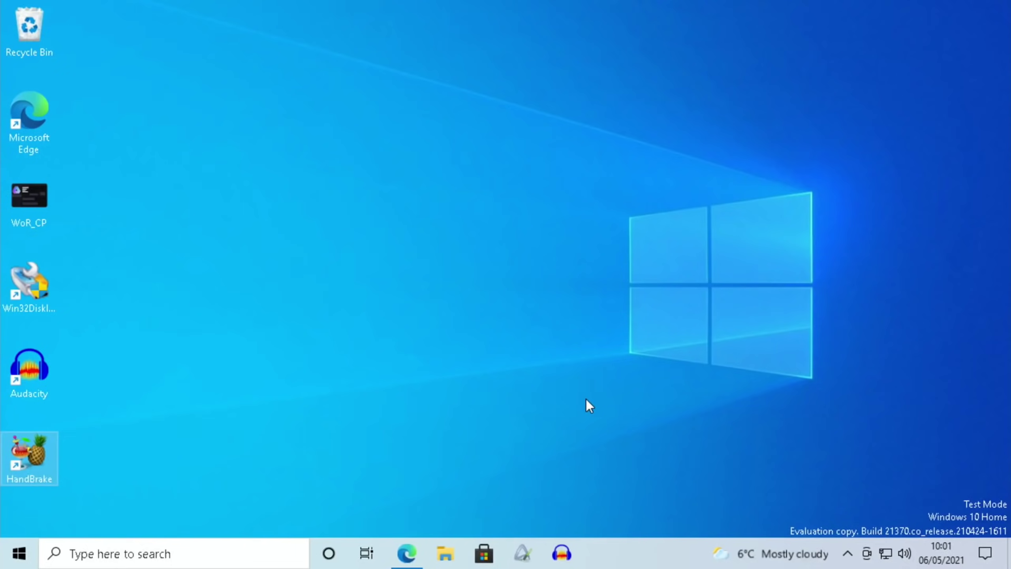
Launch Audacity 3.0.2, then bring up File Explorer at Quick access.
left_click(562, 555)
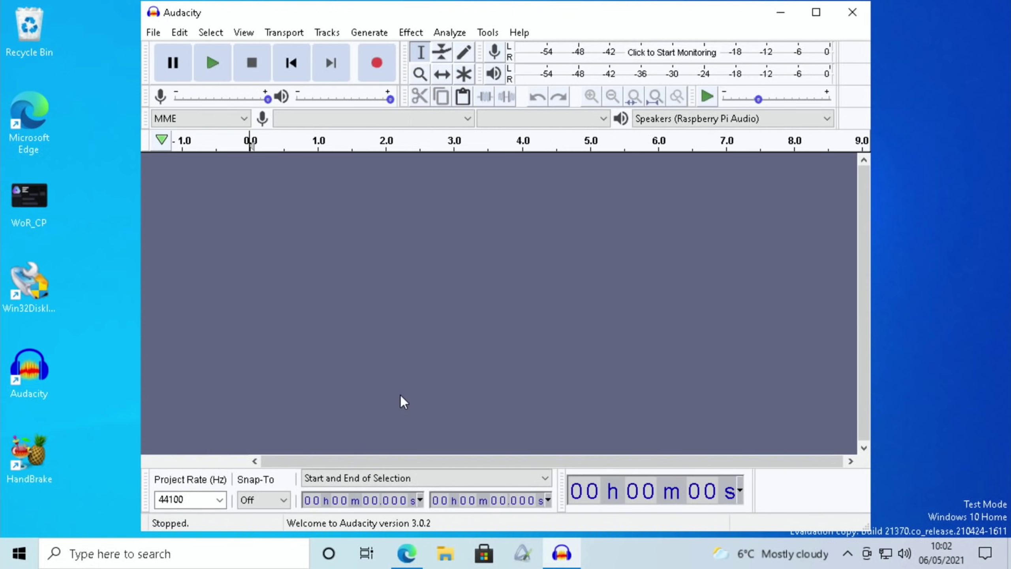
left_click(443, 555)
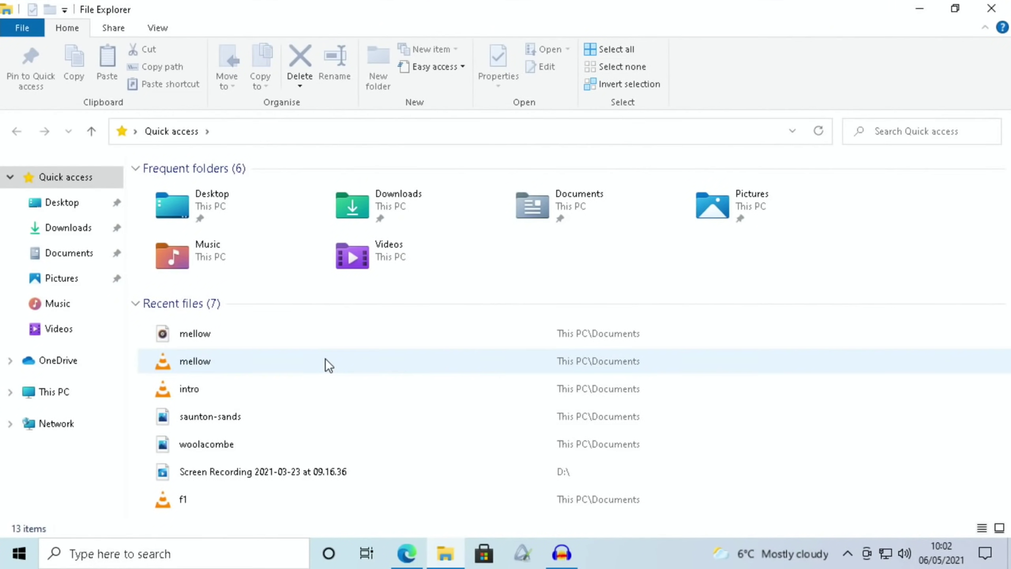
double_click(190, 390)
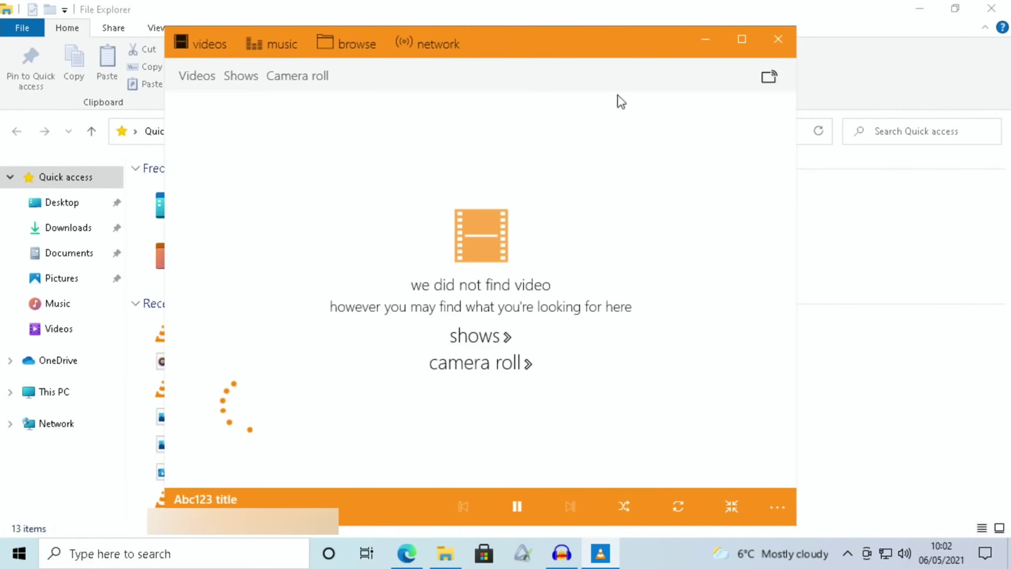
left_click(778, 39)
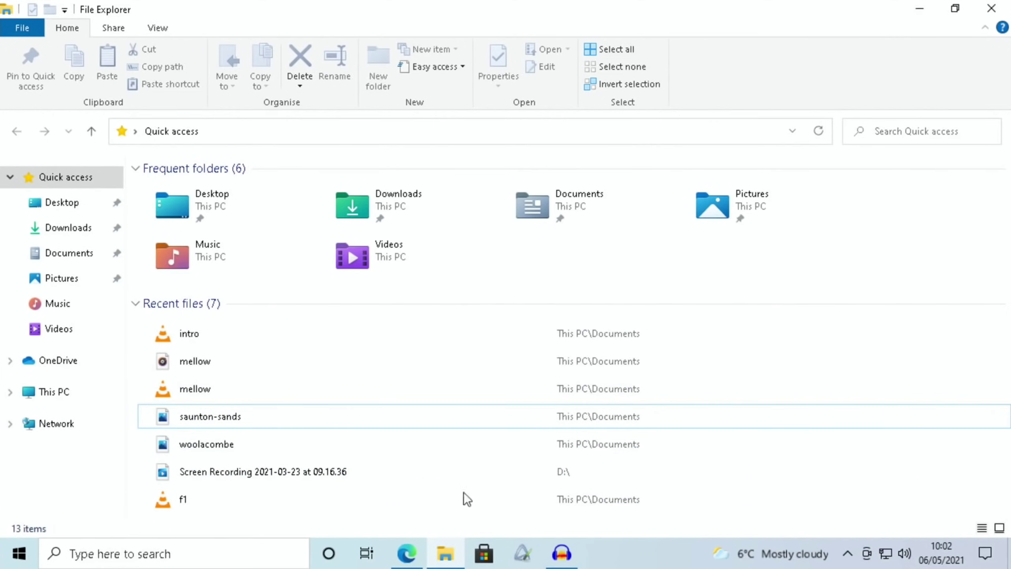
mouse_move(565, 559)
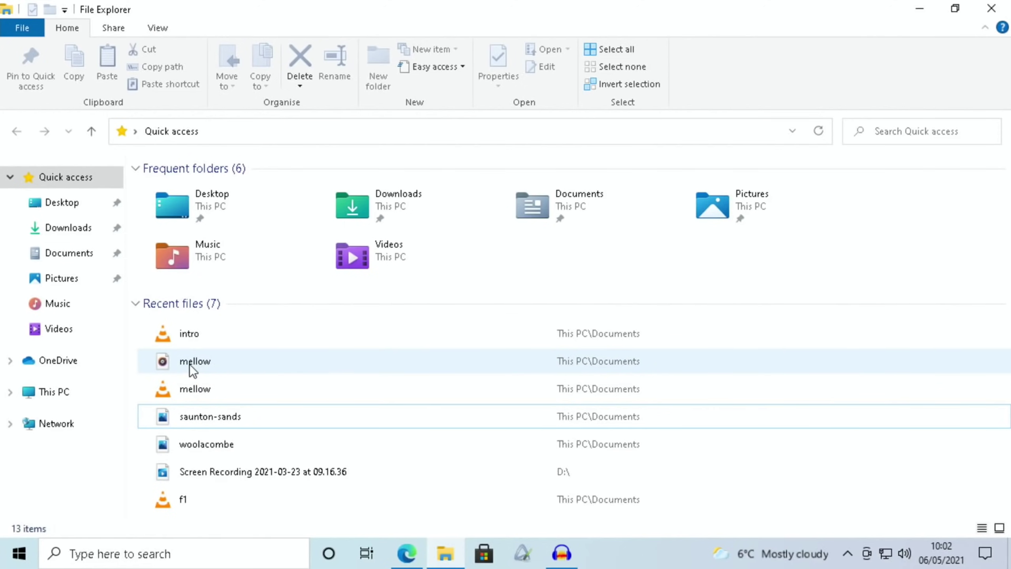
Bring back the Zamzar page showing mellow.wav converted, then close the browser.
left_click(410, 560)
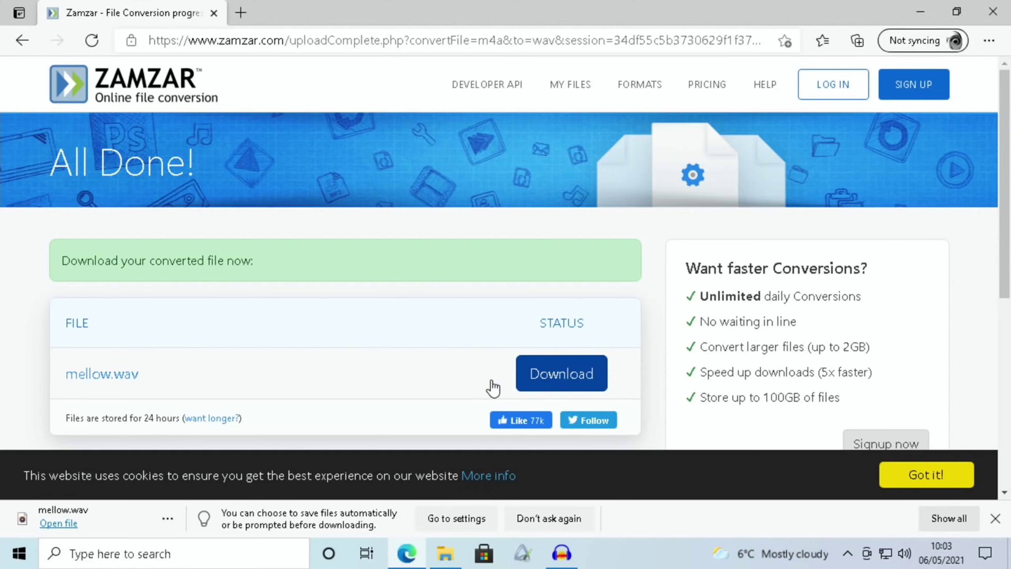
left_click(993, 11)
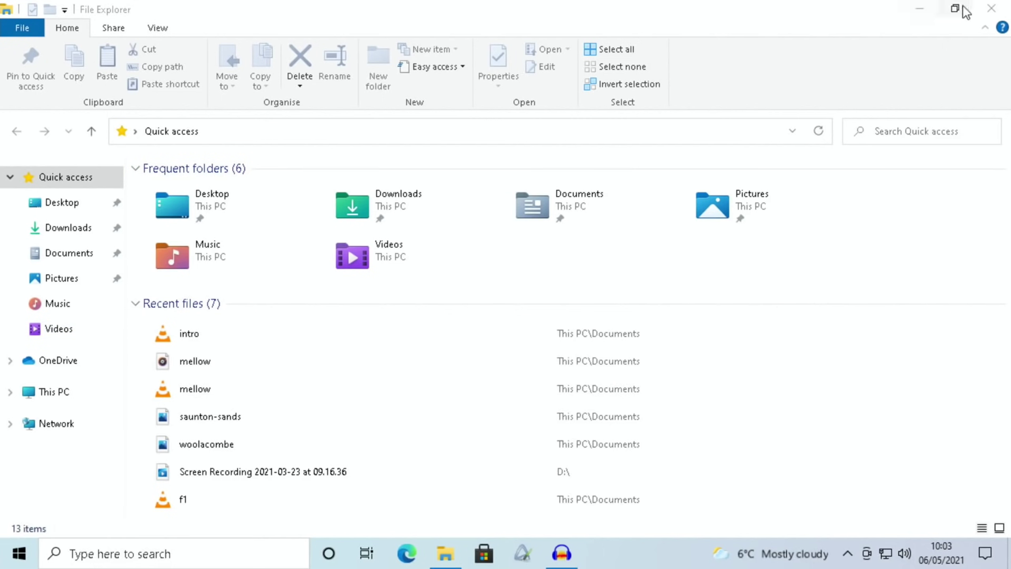
Close File Explorer and import the mellow audio file via File > Import > Audio.
left_click(992, 9)
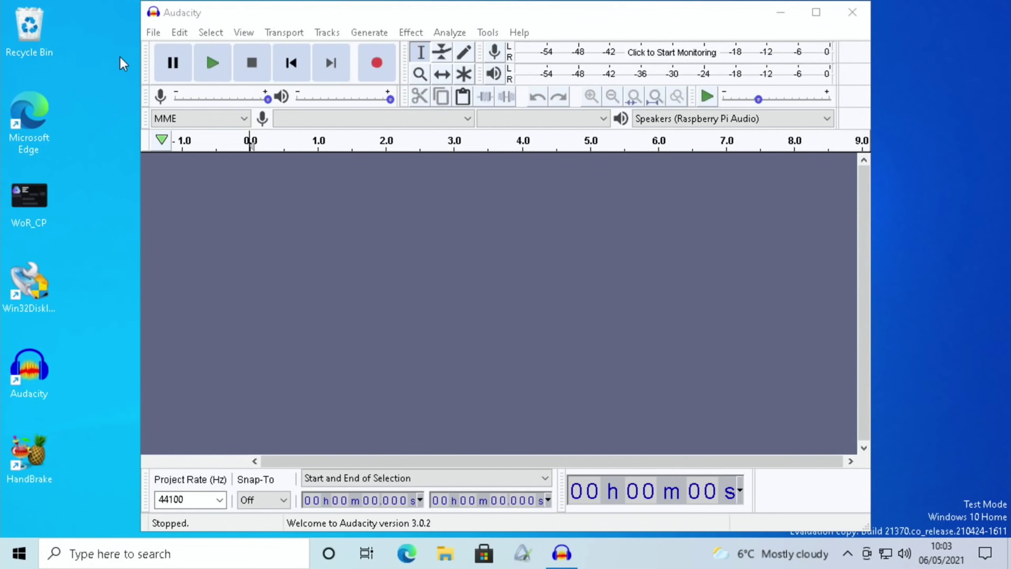
left_click(152, 36)
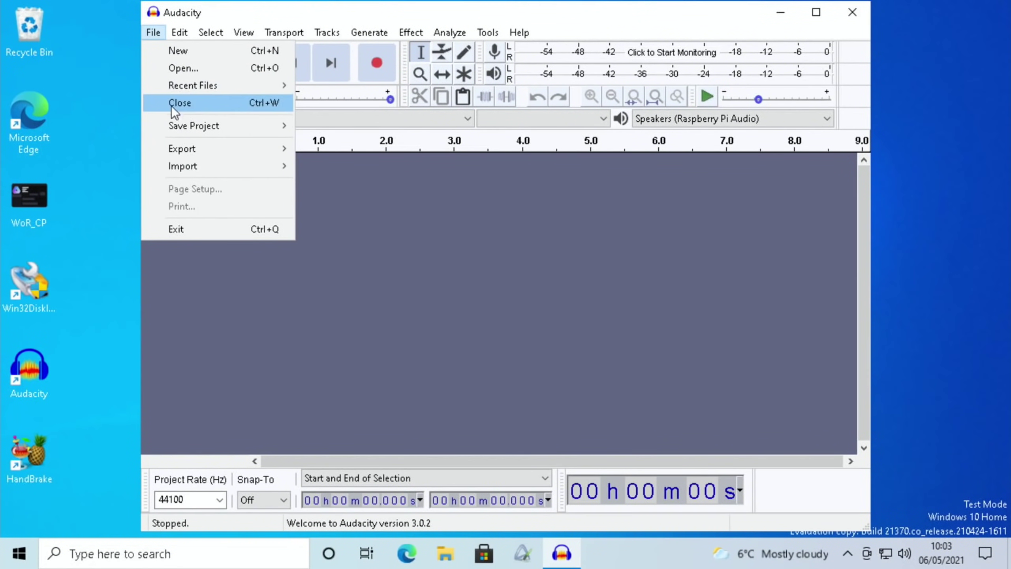
mouse_move(200, 161)
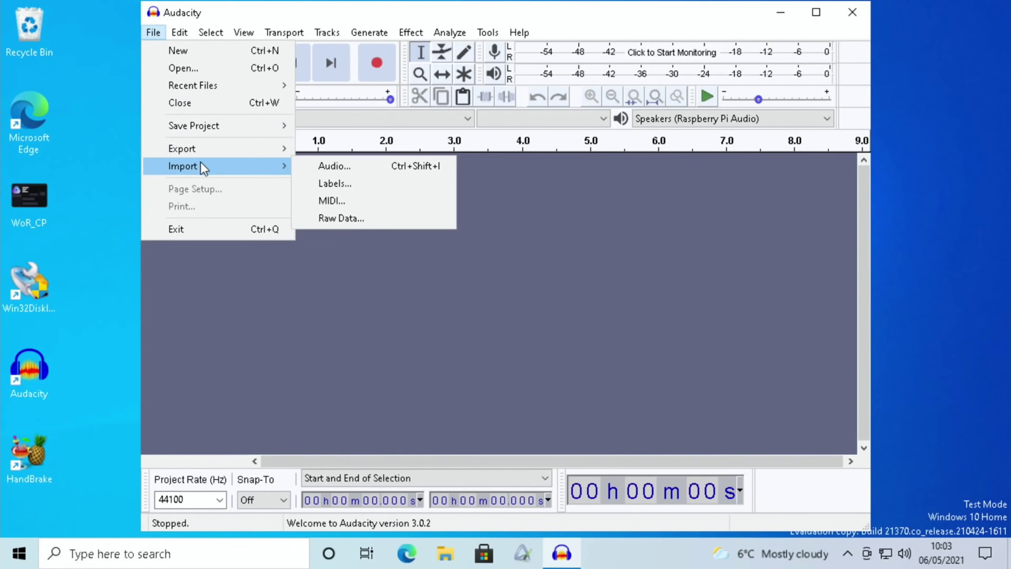
left_click(323, 167)
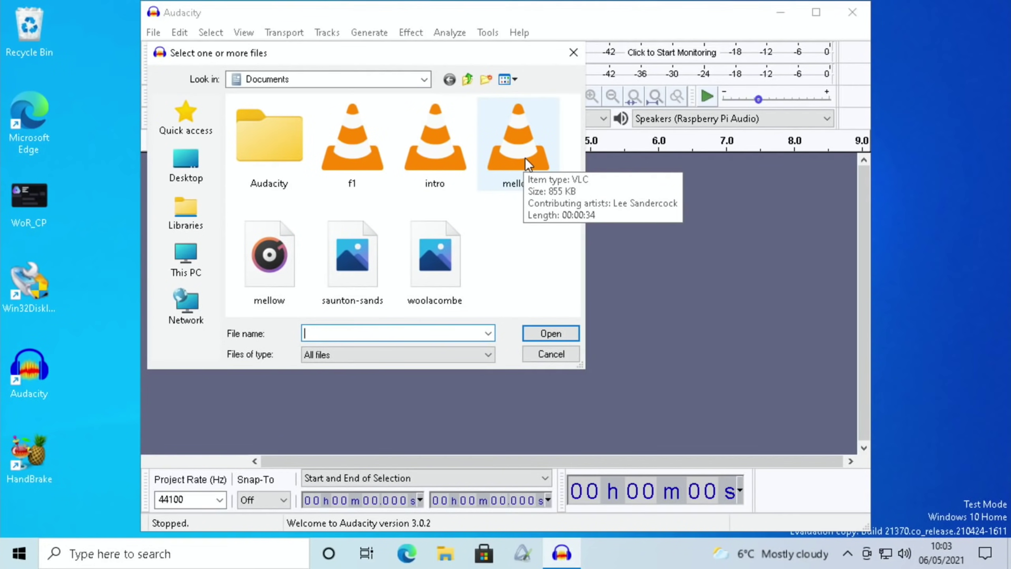
left_click(270, 261)
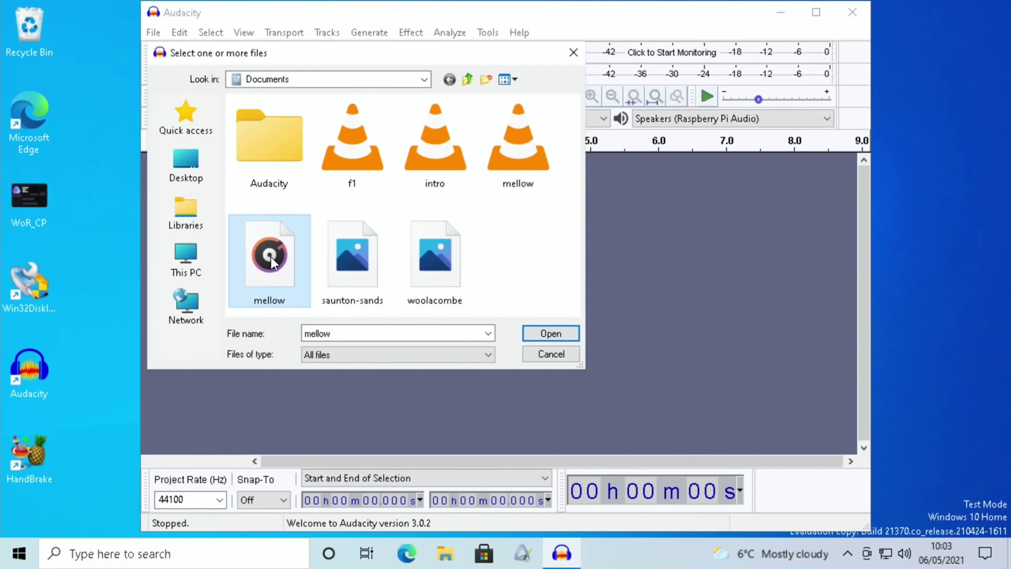
left_click(535, 333)
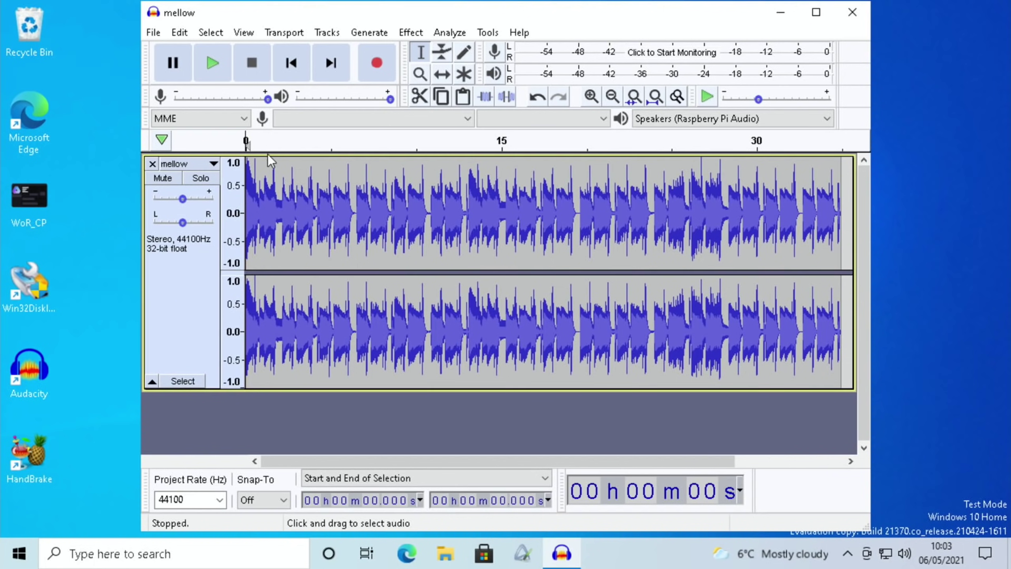
Preview the mellow track, then apply Fade Out to 12.467–18.260 seconds.
left_click(222, 71)
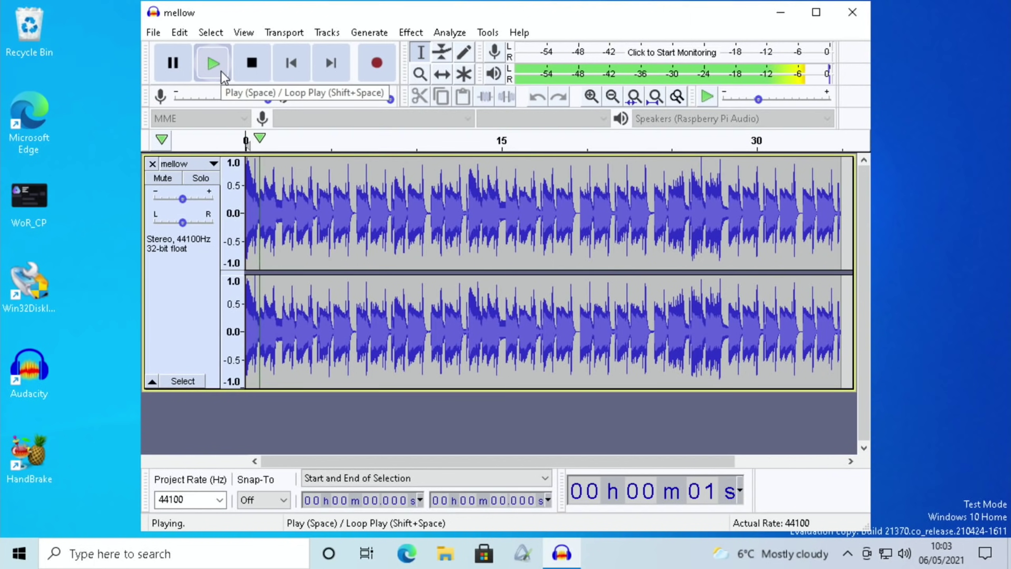
key("space")
key("space")
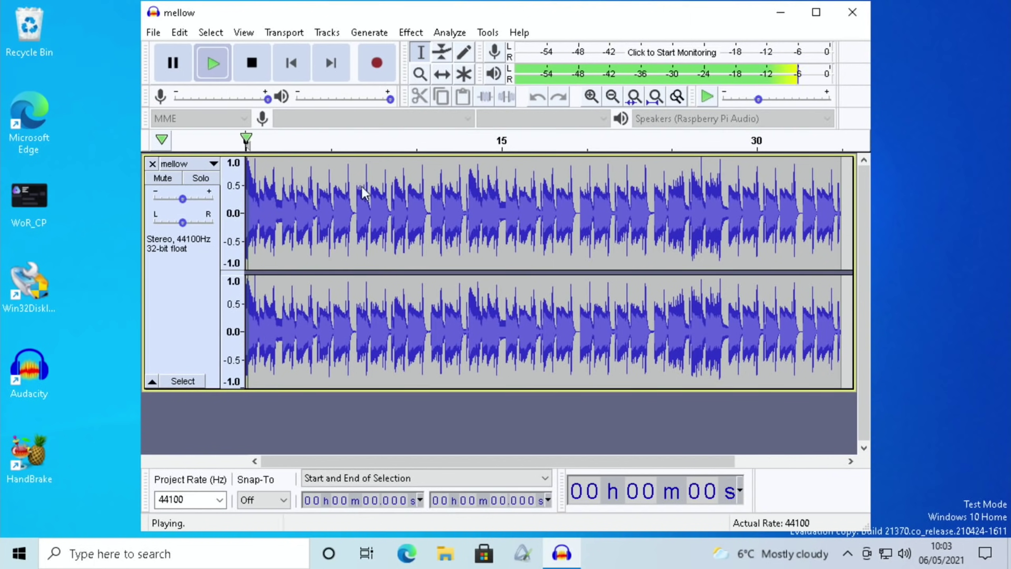
left_click(251, 63)
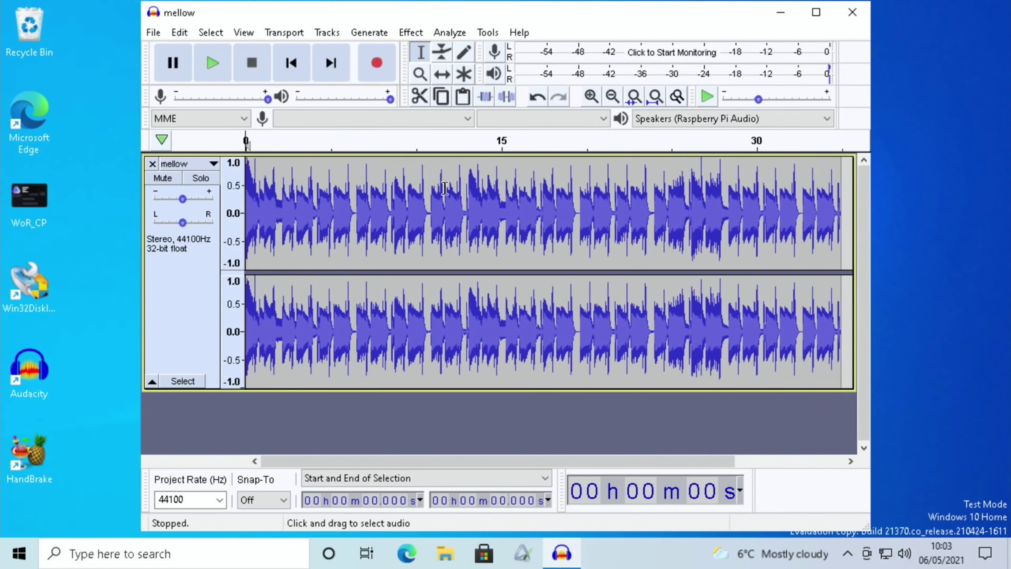
left_click_drag(457, 194, 555, 202)
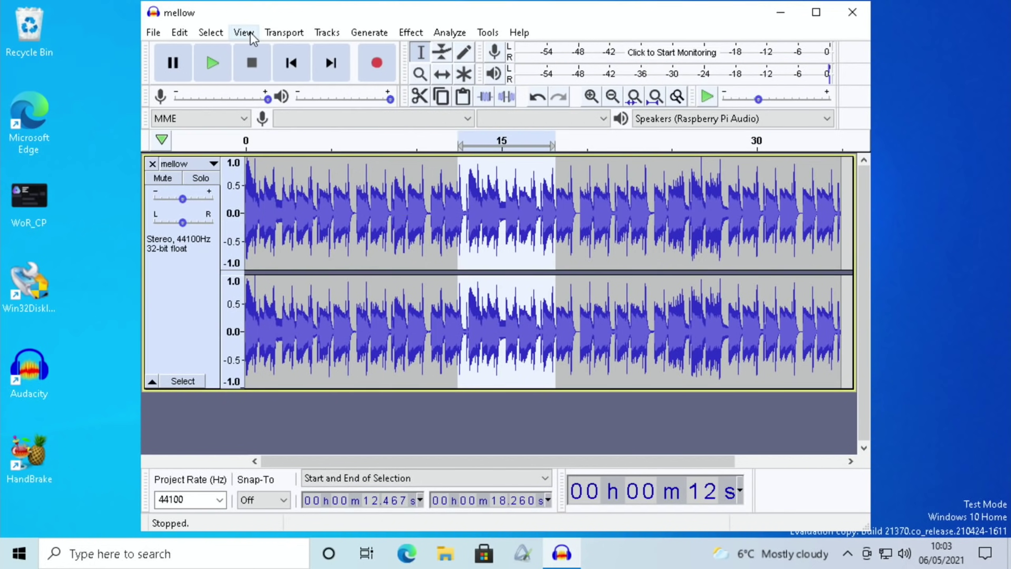
left_click(369, 33)
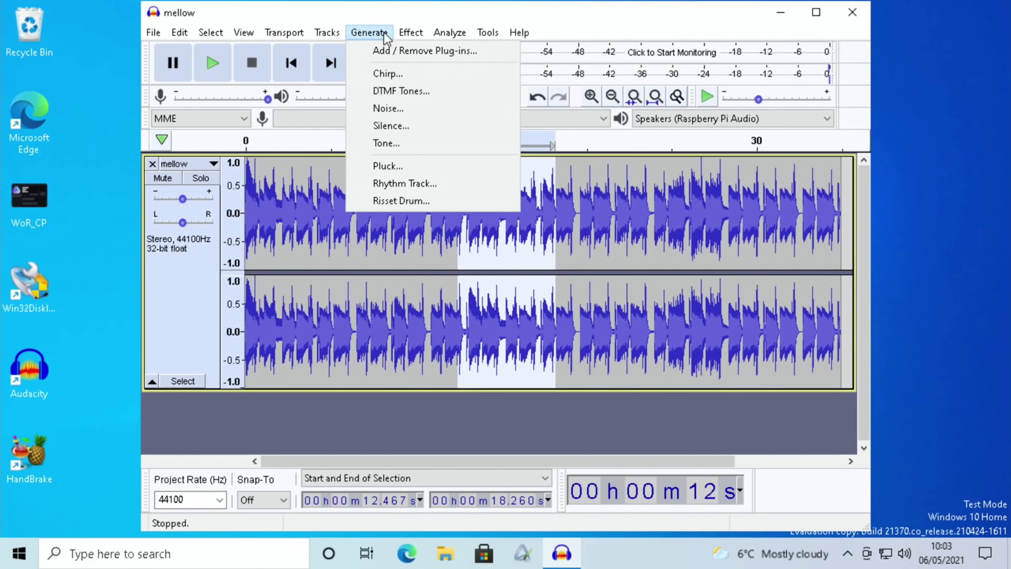
mouse_move(409, 33)
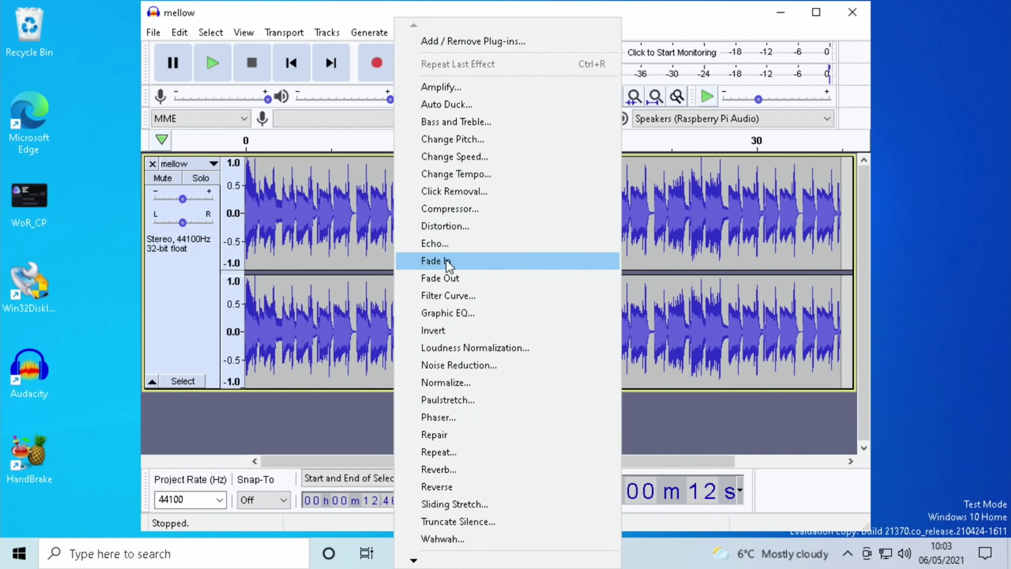
left_click(447, 274)
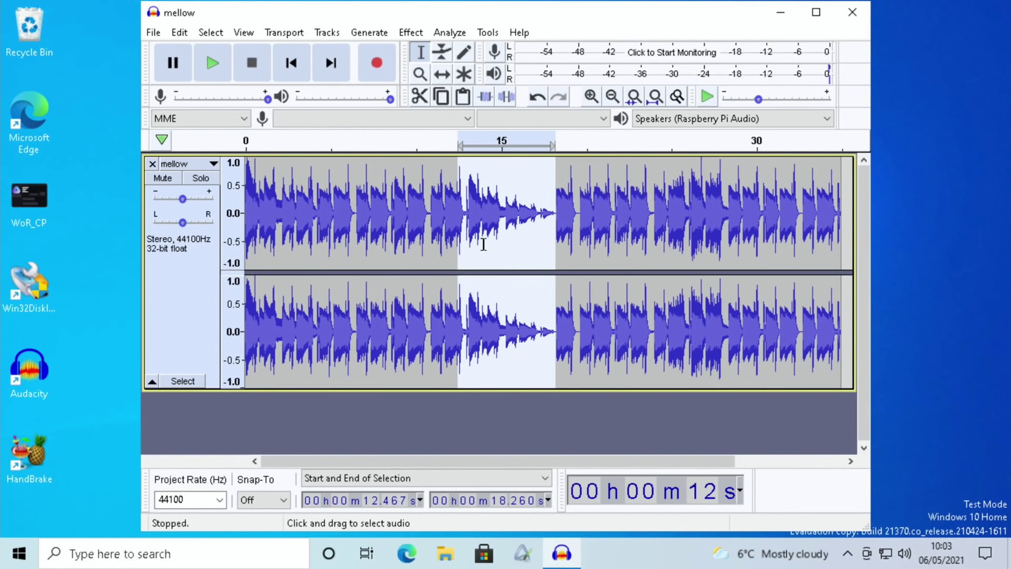
Play back from 8 seconds to hear the fade, then stop.
left_click(383, 207)
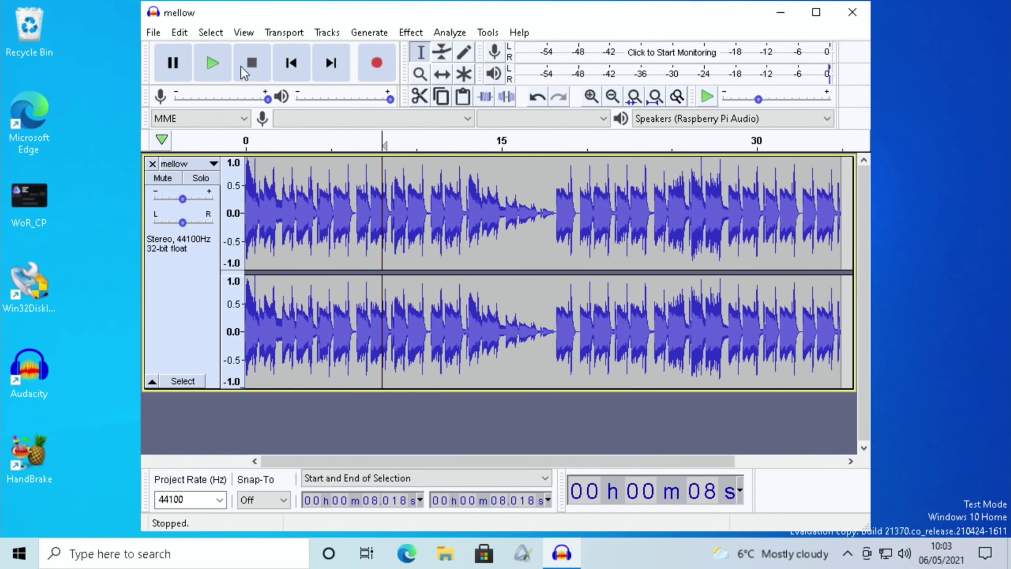
left_click(212, 62)
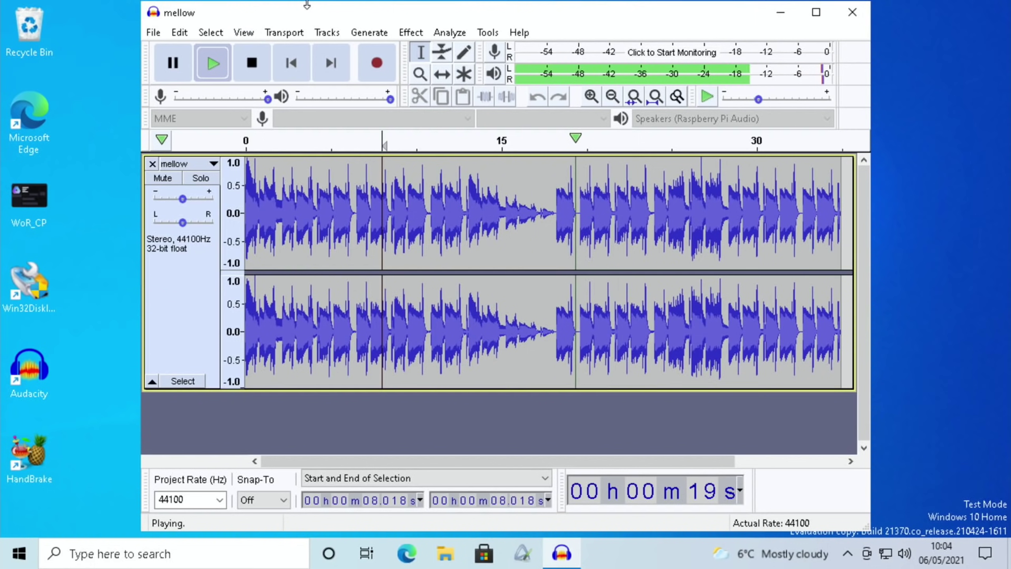
left_click(248, 61)
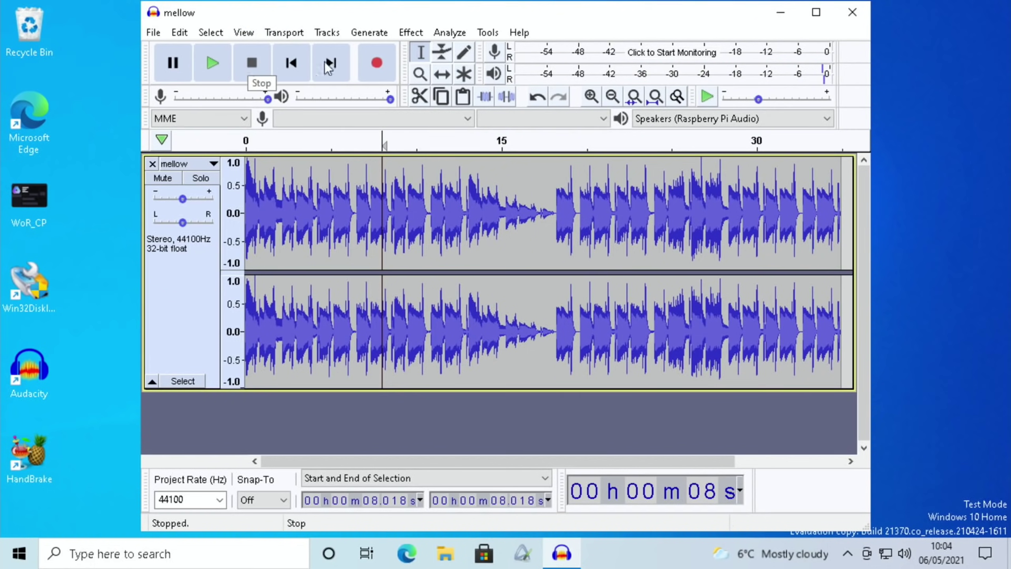
Close Audacity, answering No to saving changes to mellow.
left_click(854, 13)
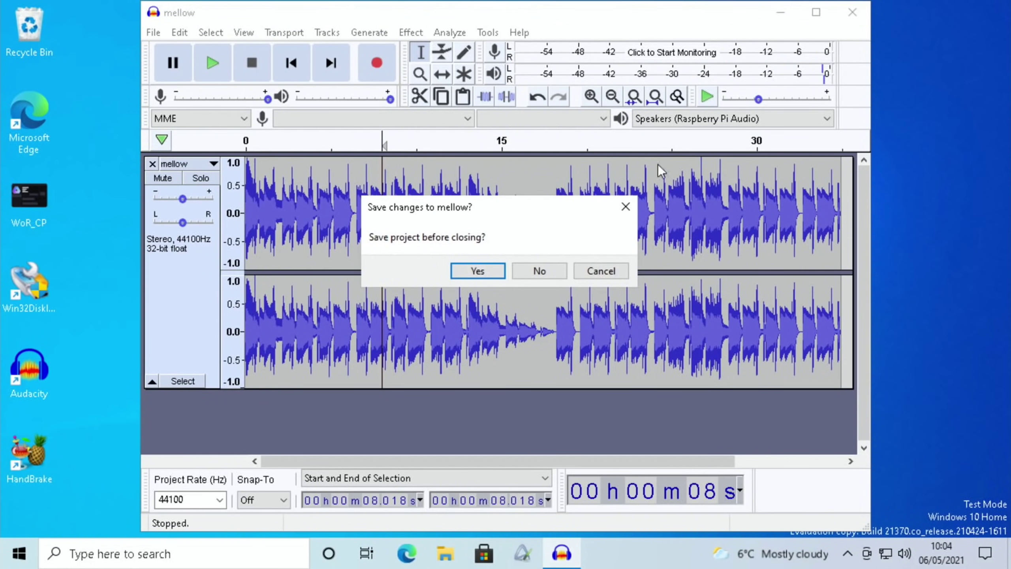
left_click(548, 272)
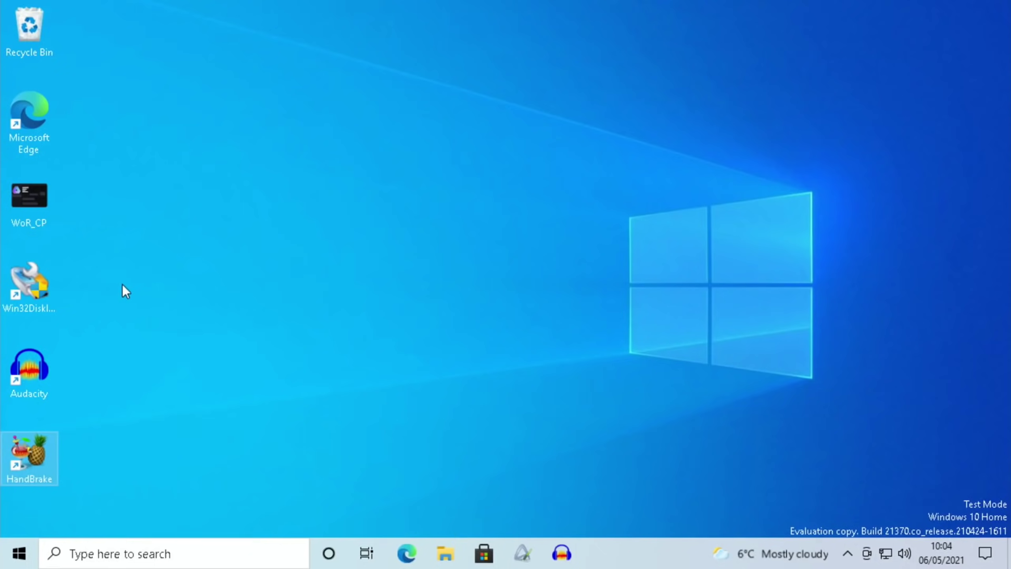
mouse_move(32, 204)
Launch AbiWord, type 'iwoviwvcwhdvpi dcdcddc' and browse the Insert menu.
left_click(526, 547)
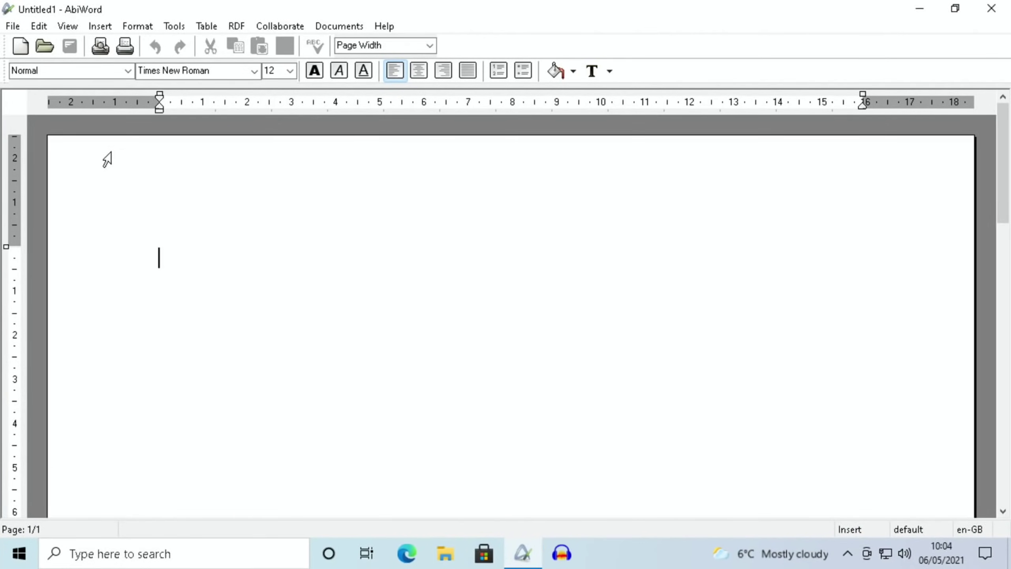
type("iwoviwvcwhdv")
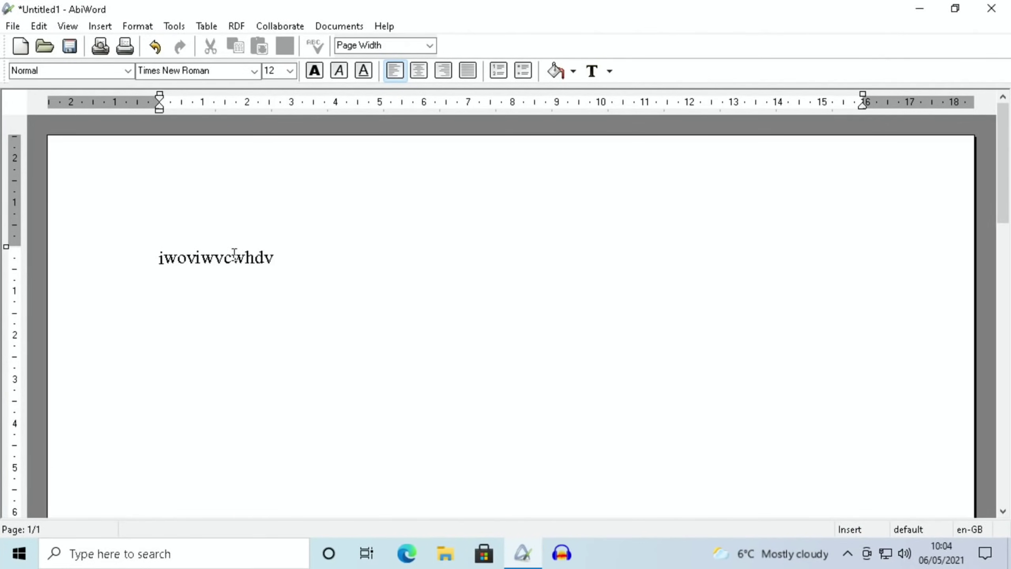
type("pi dcdcddc")
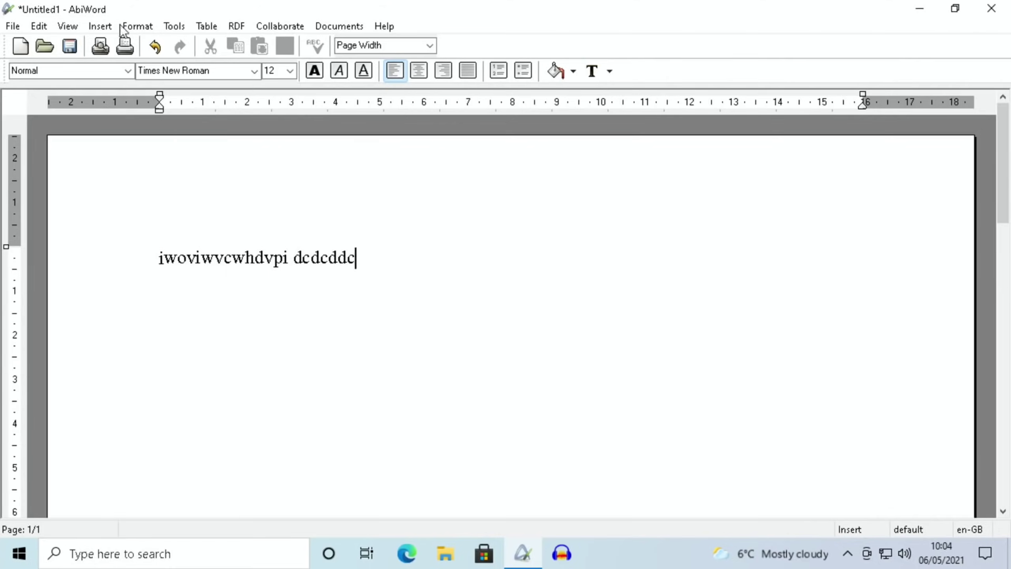
left_click(112, 26)
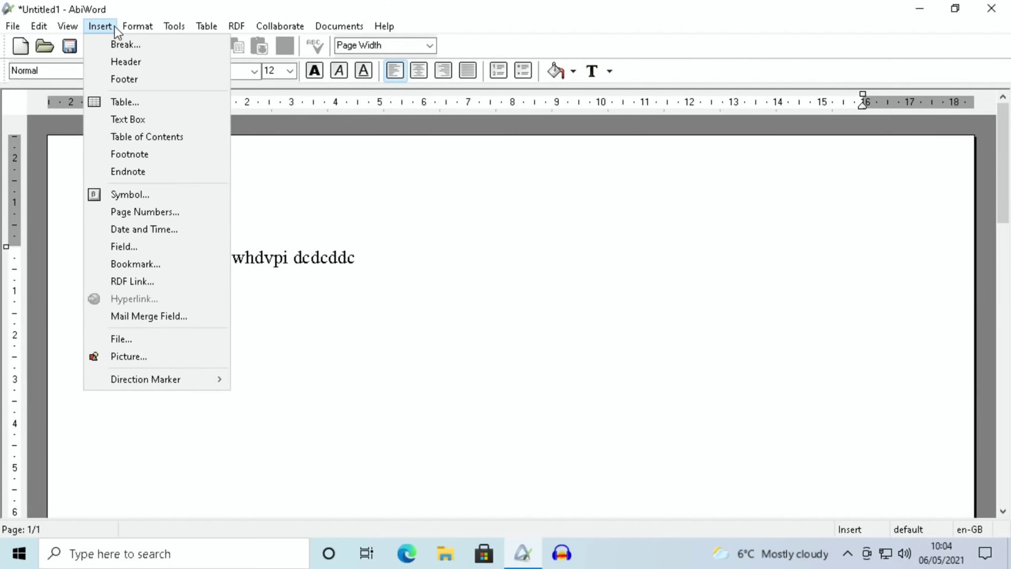
mouse_move(239, 27)
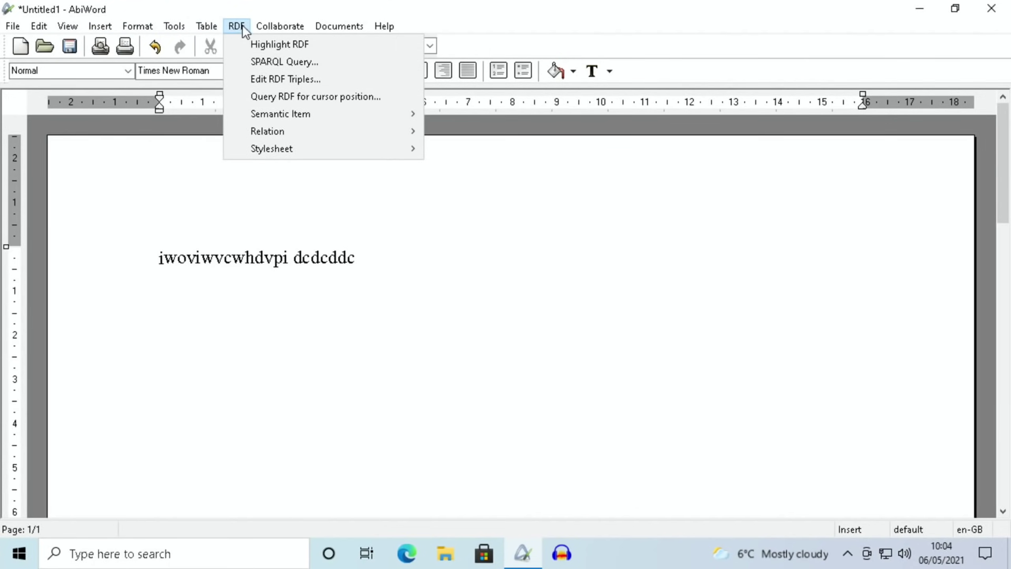
mouse_move(273, 28)
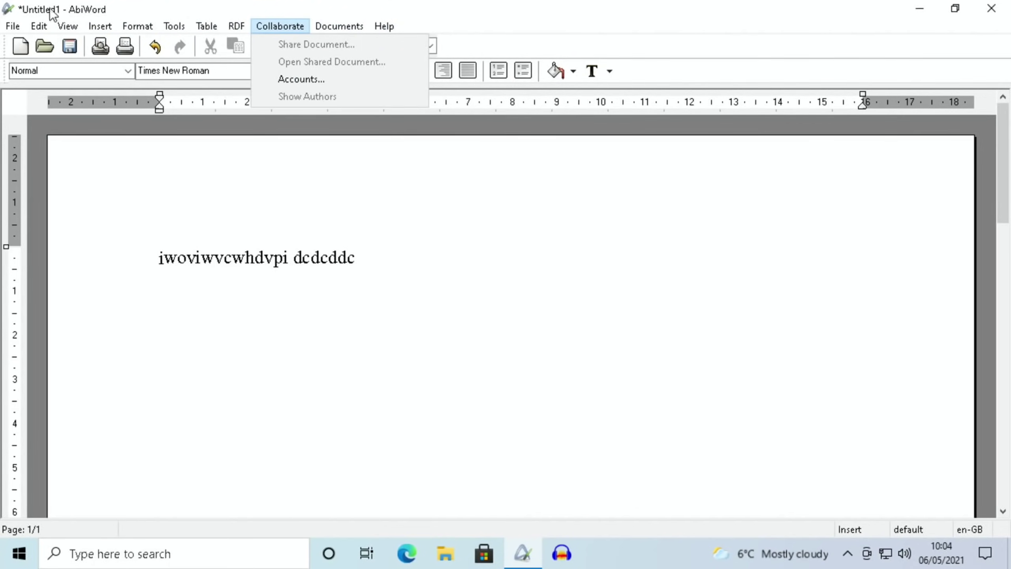
Close the untitled AbiWord document, choosing No to saving changes.
left_click(12, 27)
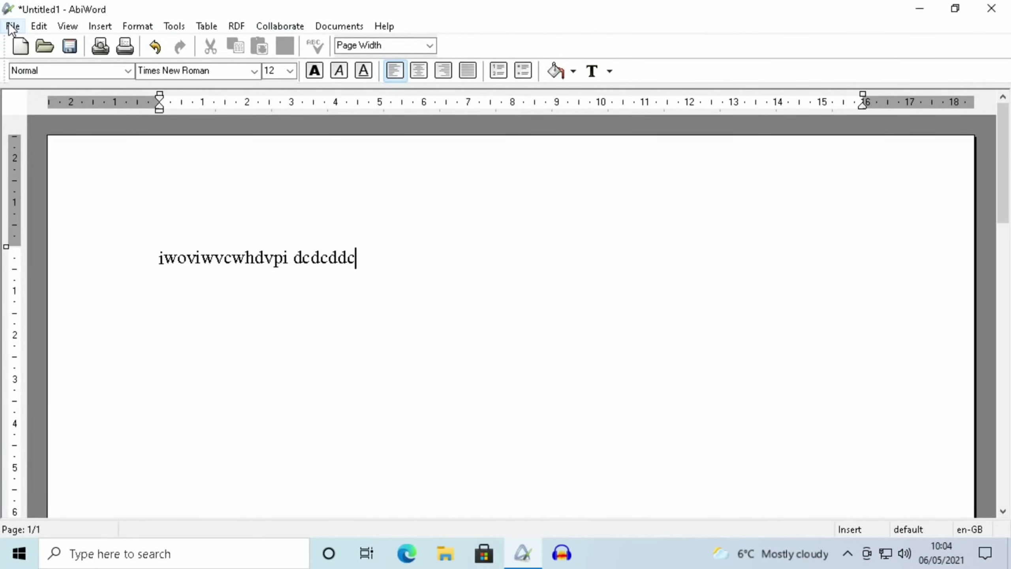
left_click(992, 8)
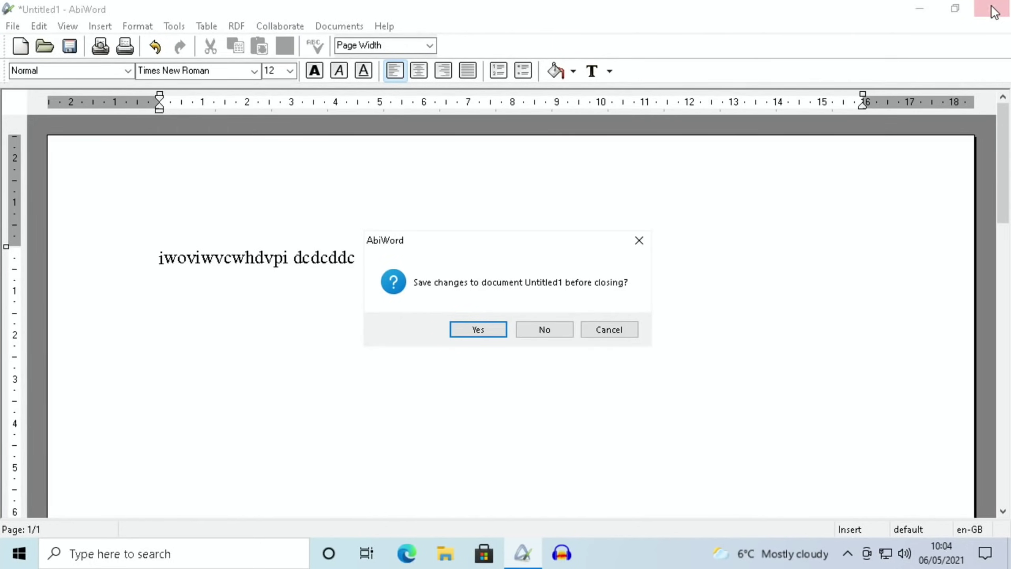
left_click(573, 328)
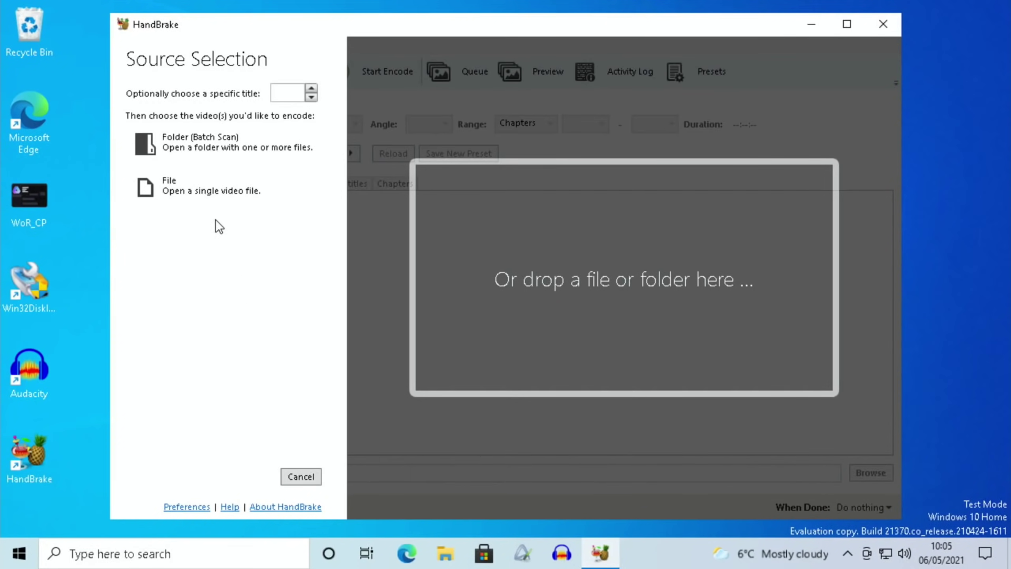
Open the f1 video file as HandBrake's source.
left_click(189, 199)
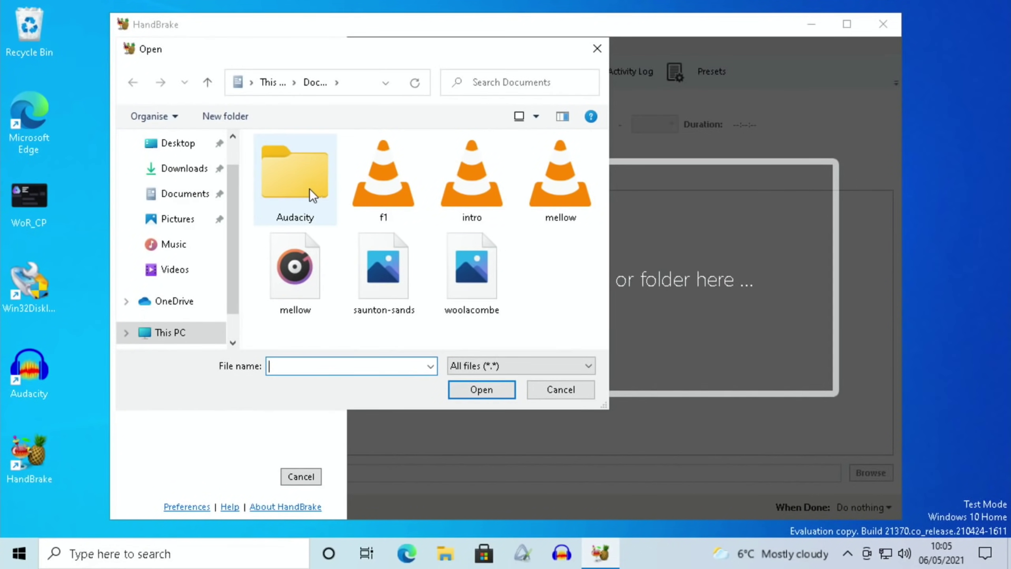
left_click(375, 191)
left_click(482, 384)
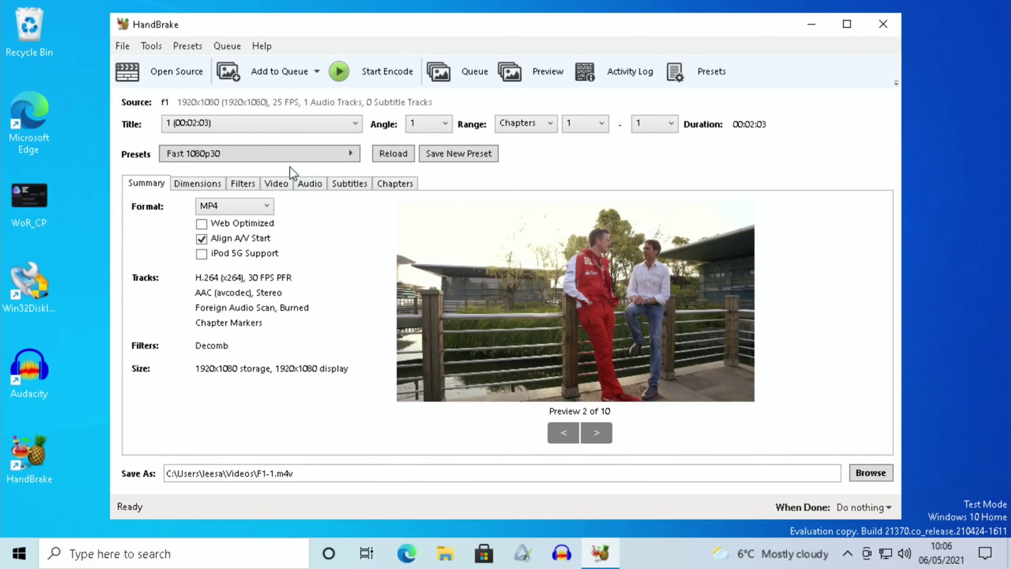
Select the Discord Nitro Small 10-20 Minutes 480p30 preset.
left_click(284, 152)
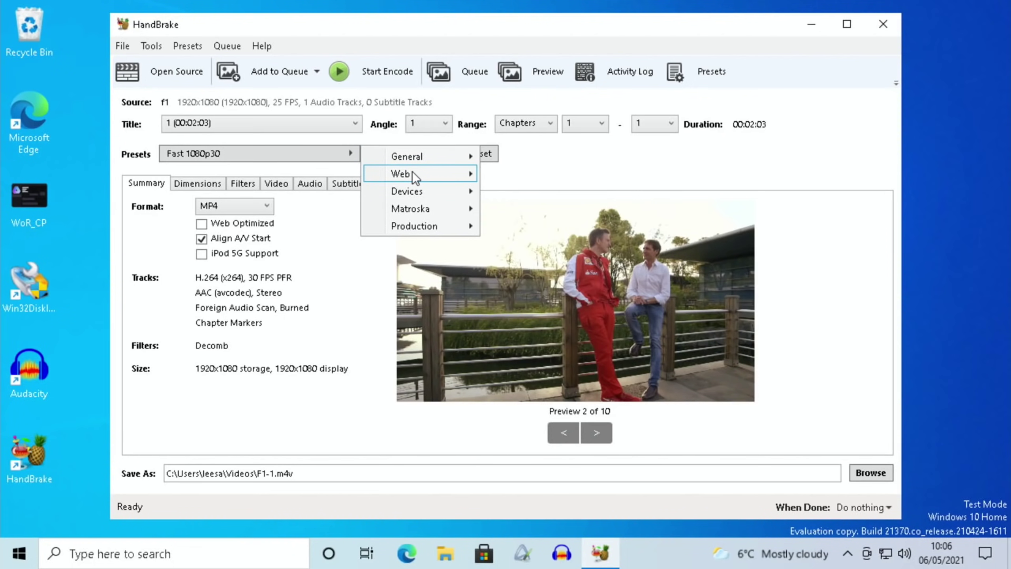
mouse_move(413, 173)
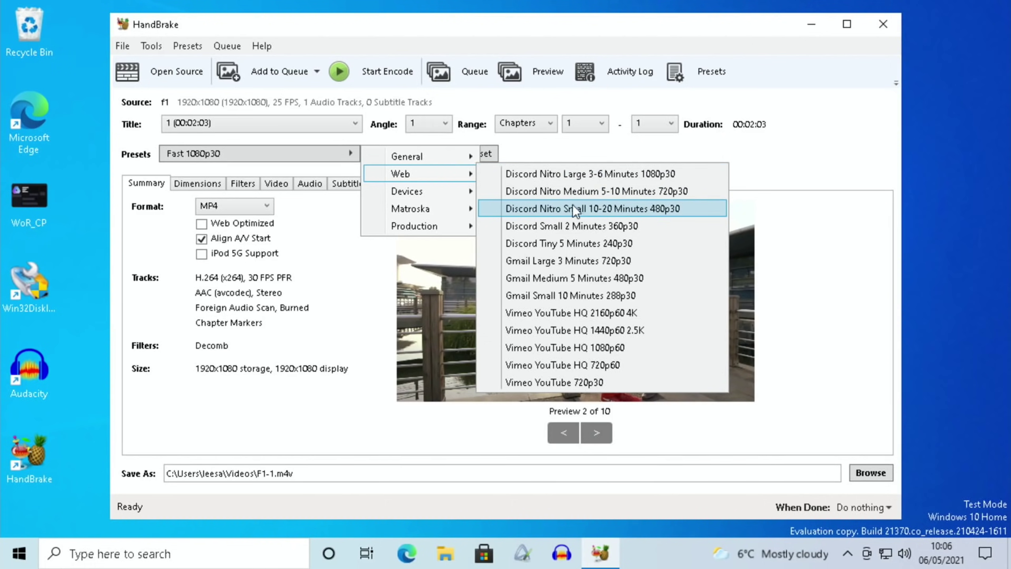
left_click(630, 207)
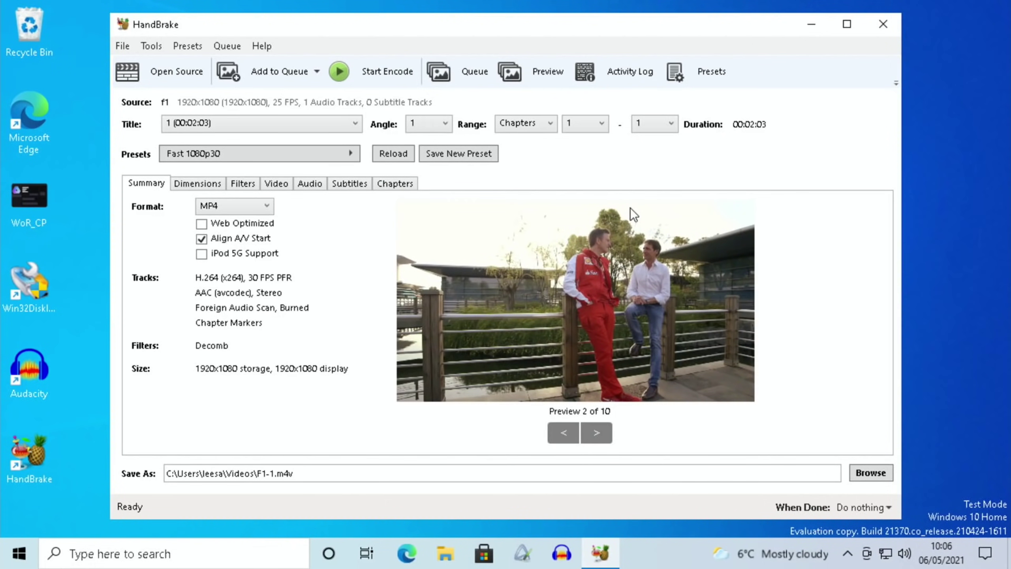
Start encoding f1 to F1-1.m4v, cancel it partway, and close HandBrake.
left_click(354, 75)
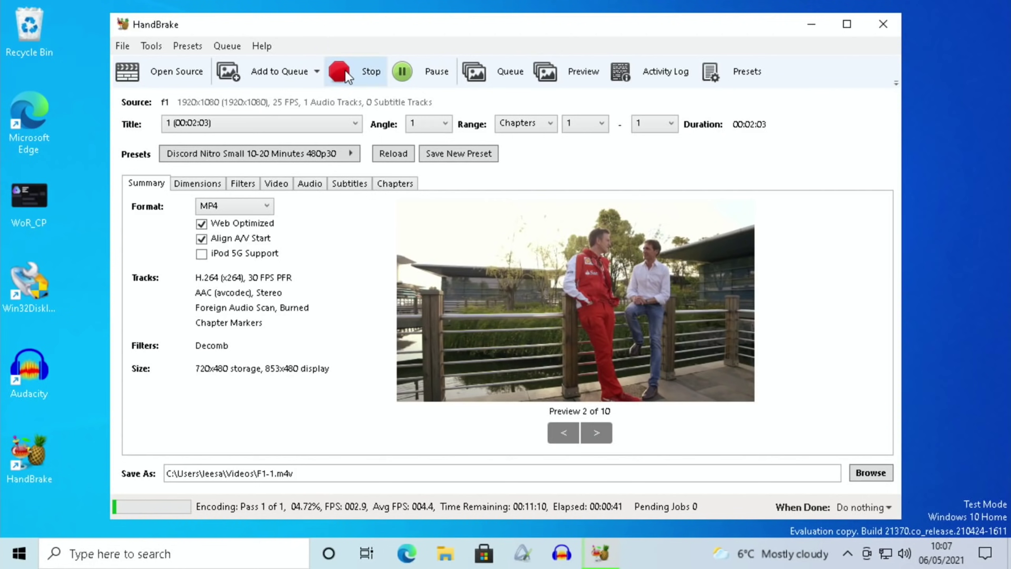
left_click(344, 70)
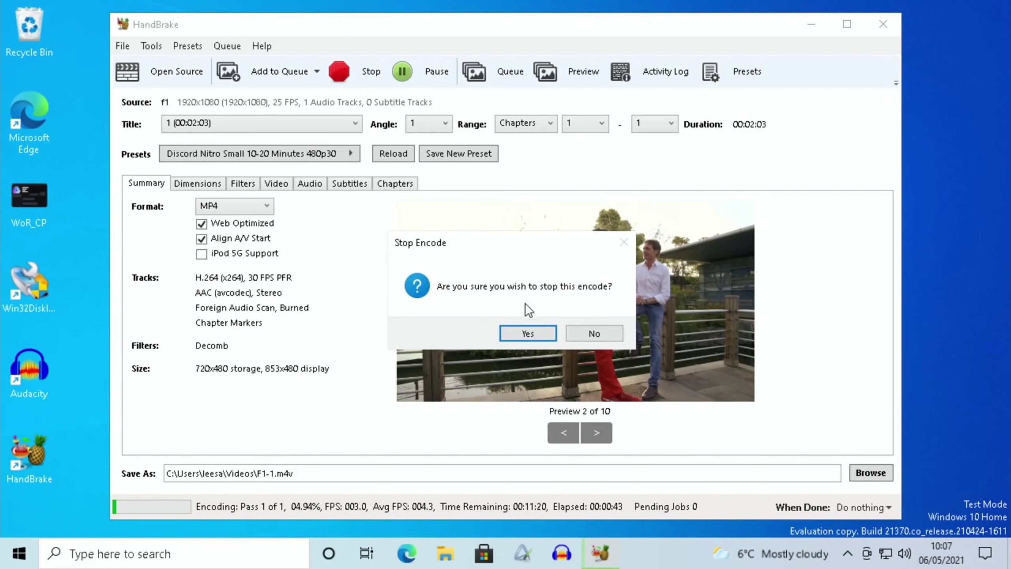
left_click(528, 333)
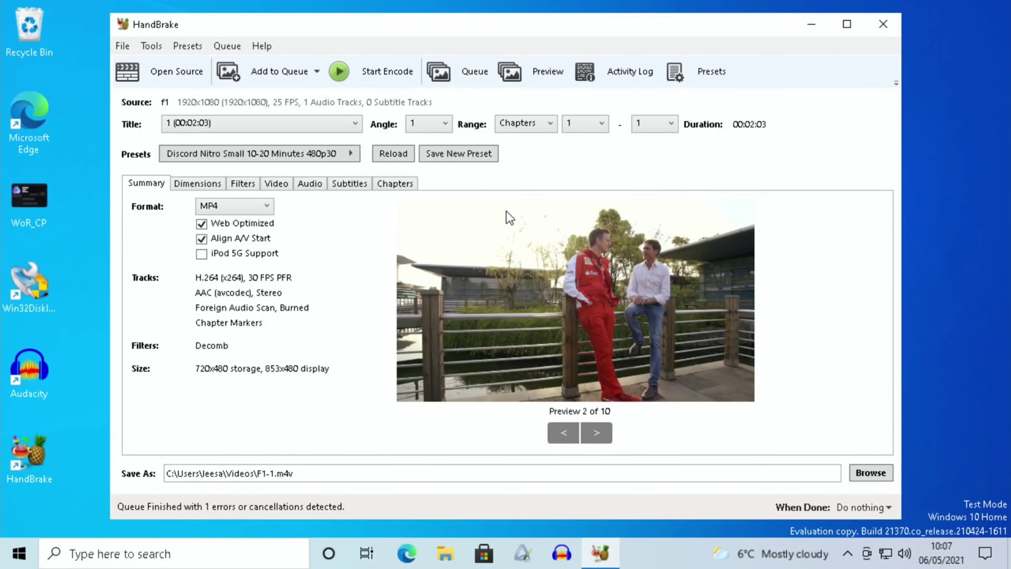
left_click(882, 21)
Search Windows for 'gimp', replacing an earlier '7z' query, and launch GIMP 2.10.24.
left_click(74, 554)
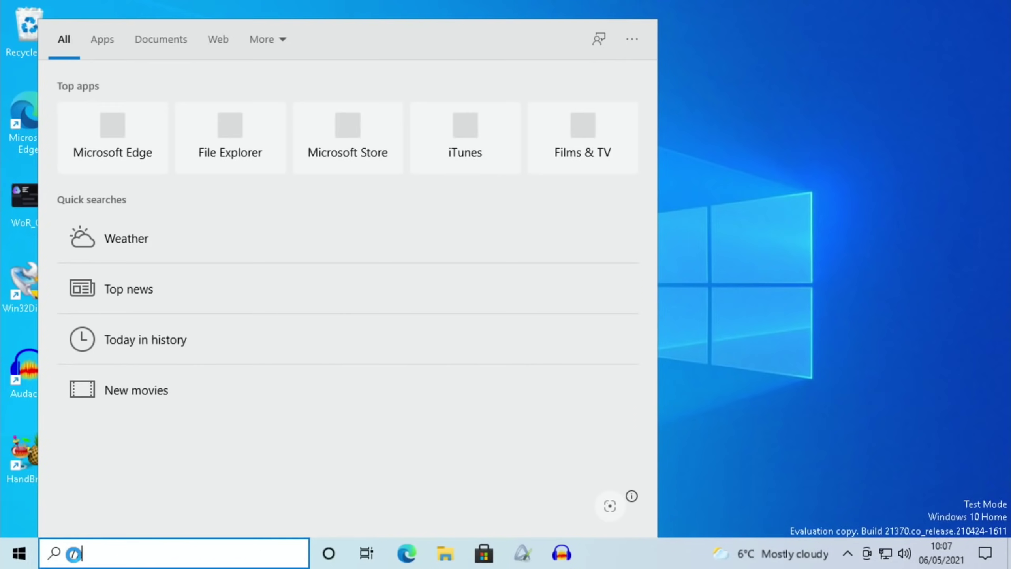
type("7z")
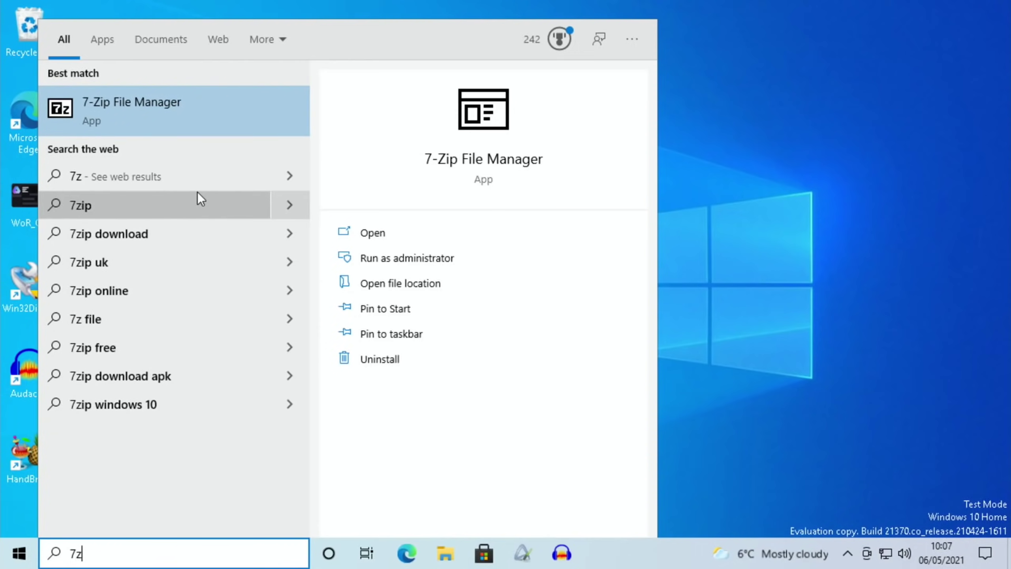
key("BackSpace")
key("BackSpace")
type("gim")
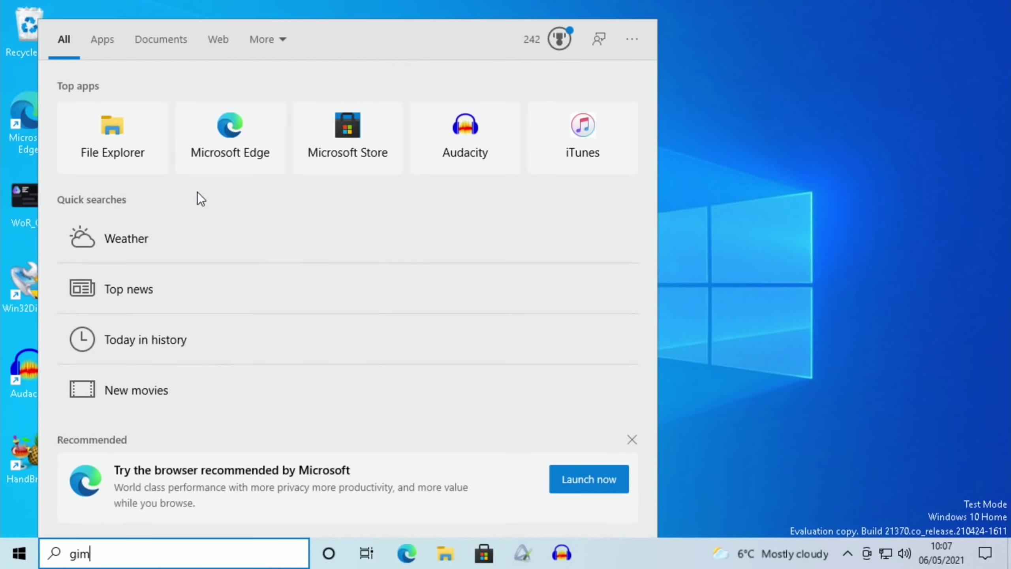
type("p")
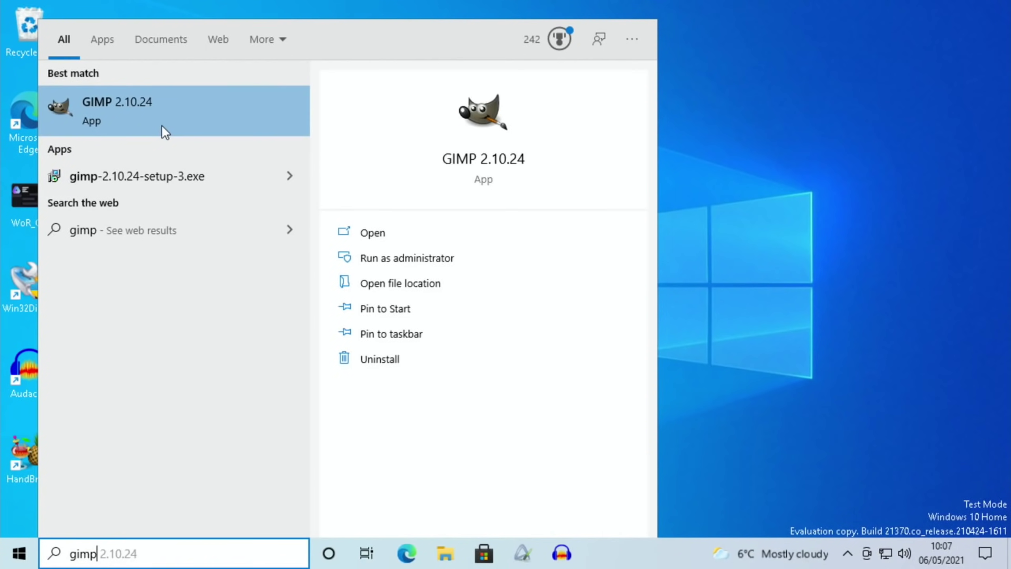
left_click(103, 115)
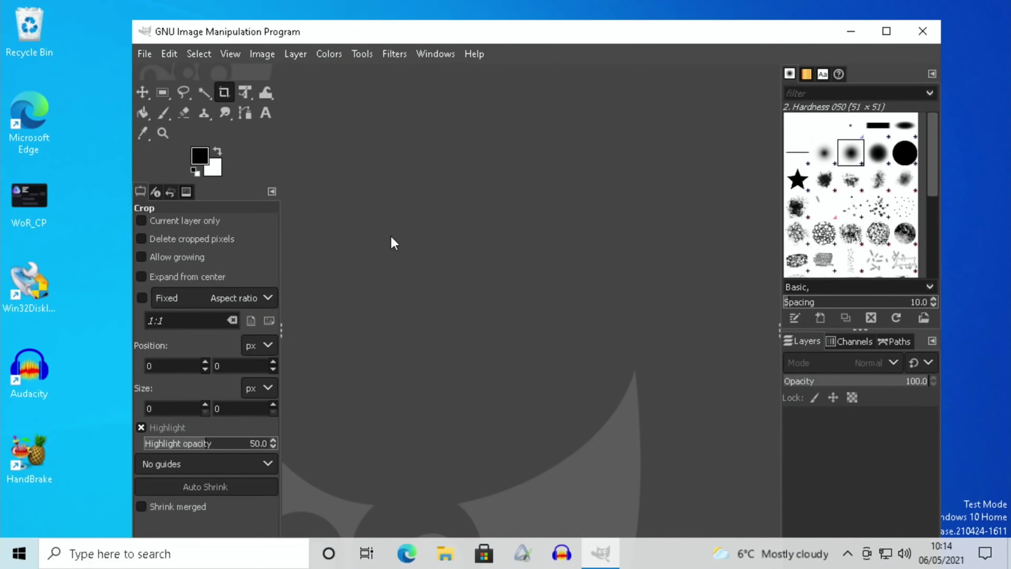
Open saunton-sands.jpg from the Documents folder through File > Open.
left_click(142, 49)
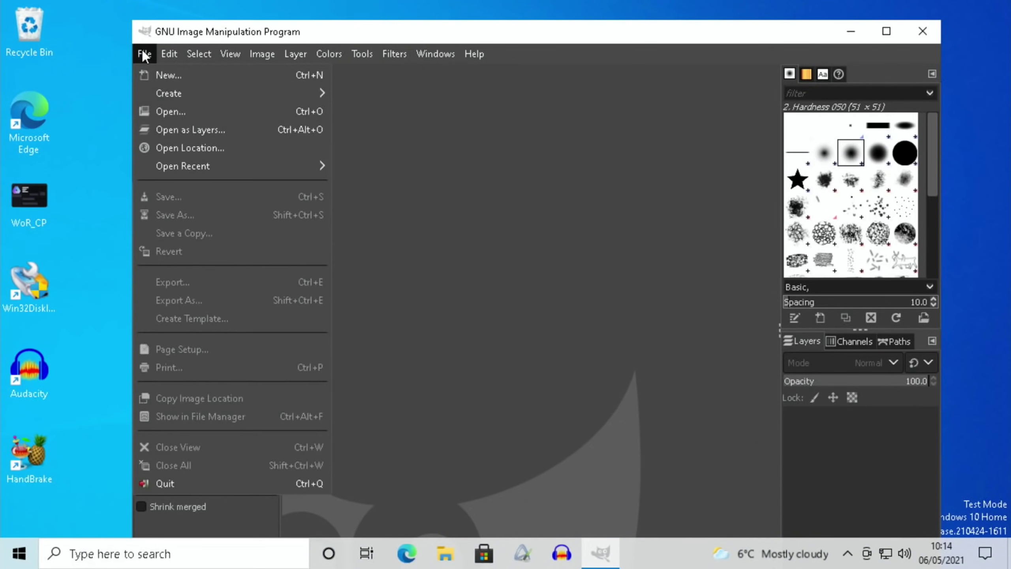
left_click(177, 109)
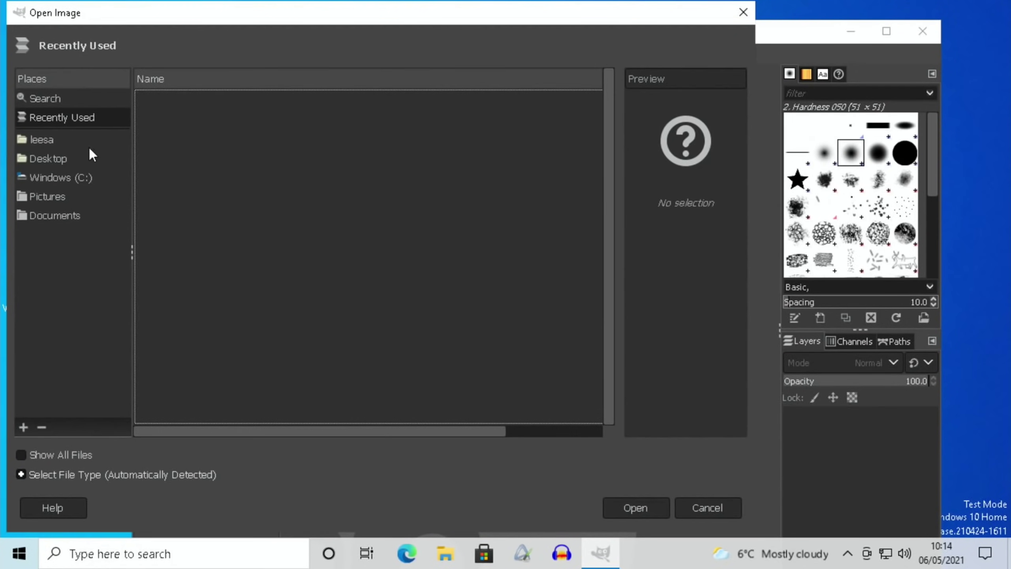
left_click(58, 211)
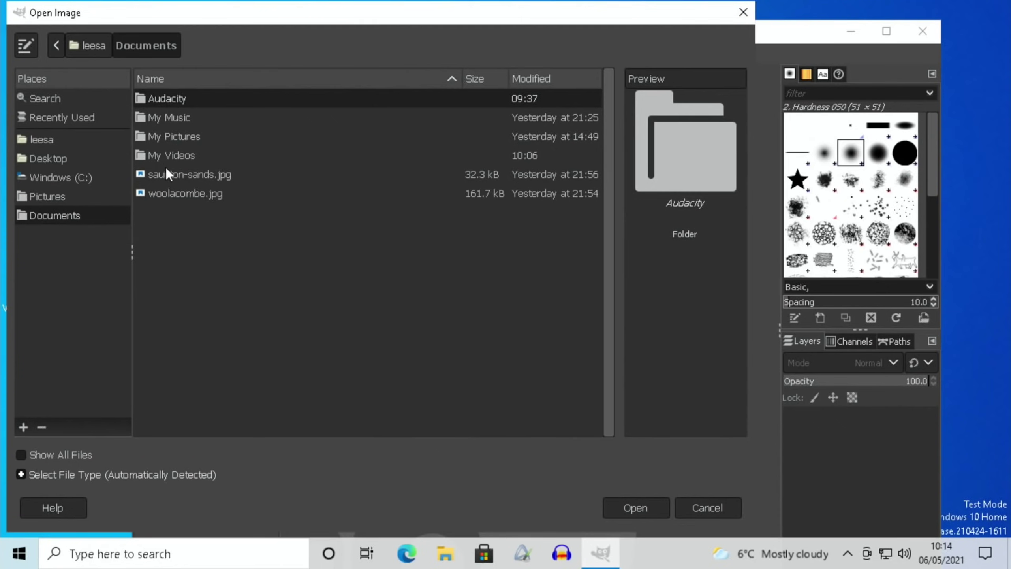
left_click(168, 172)
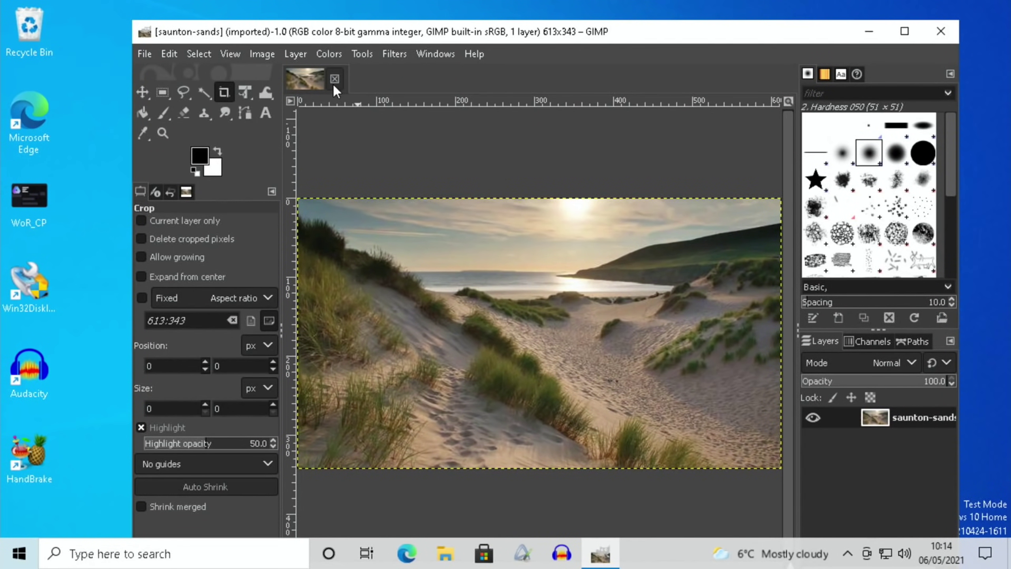
Apply the Sharpen (Unsharp Mask) filter to the saunton-sands photo.
left_click(359, 51)
left_click(399, 52)
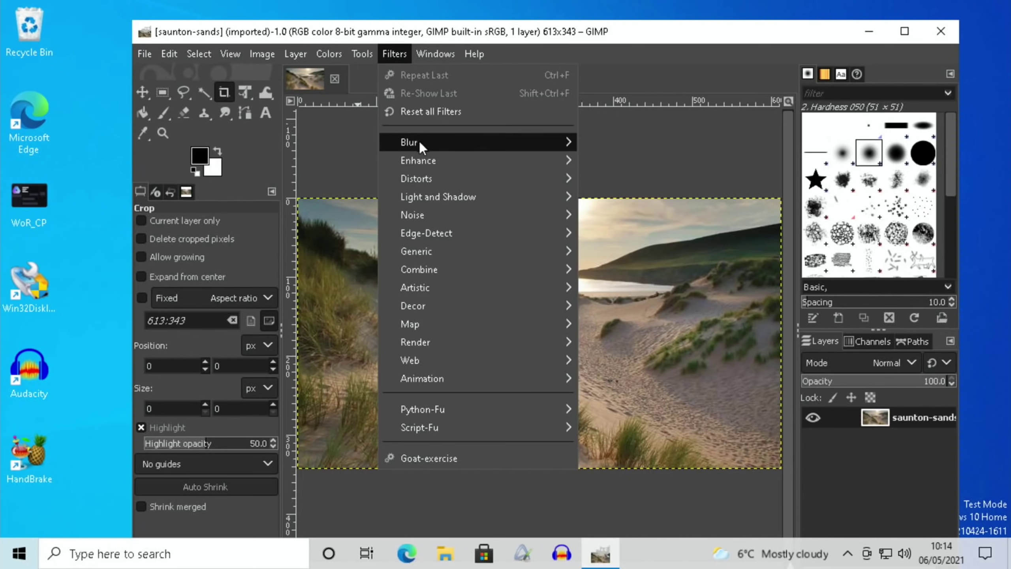
mouse_move(423, 165)
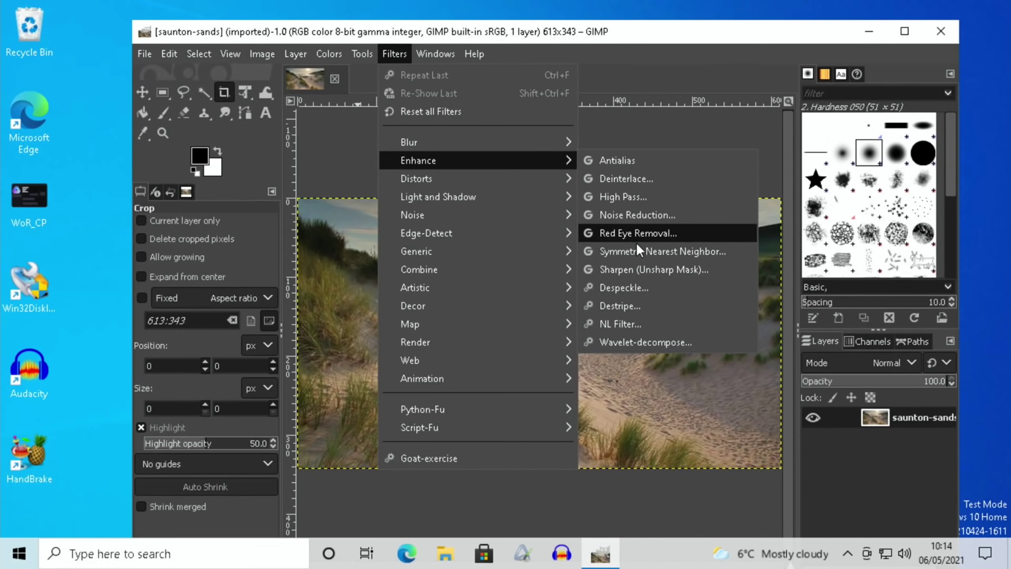
left_click(633, 267)
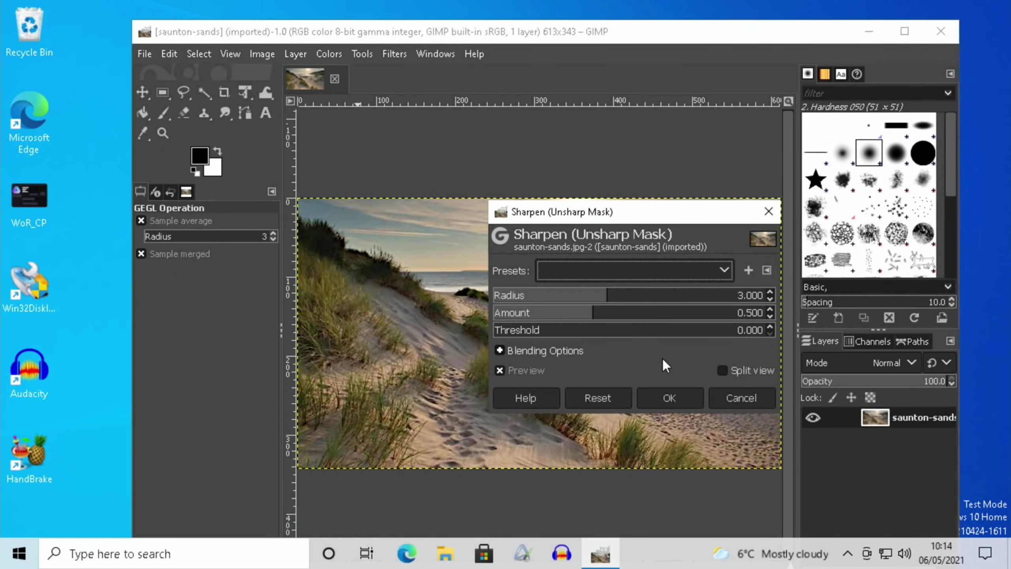
left_click(669, 397)
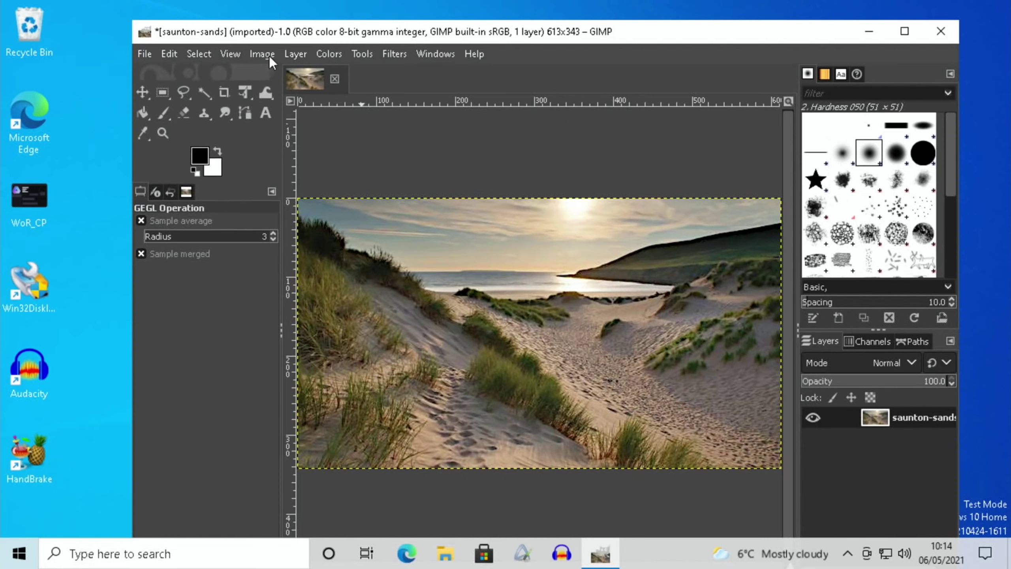
Browse the File, Select, View, Image and Layer menus.
left_click(142, 53)
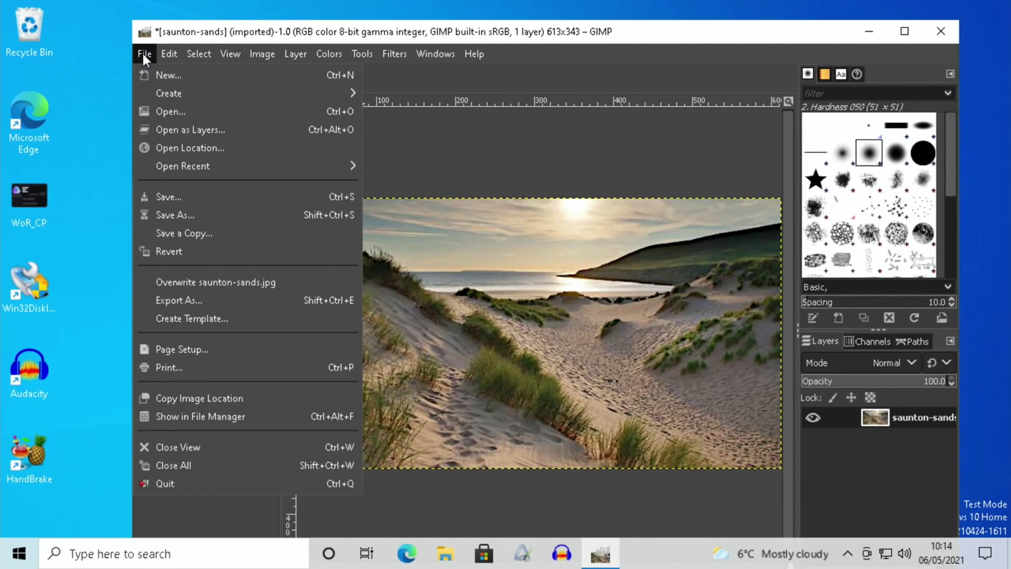
left_click(142, 54)
left_click(197, 53)
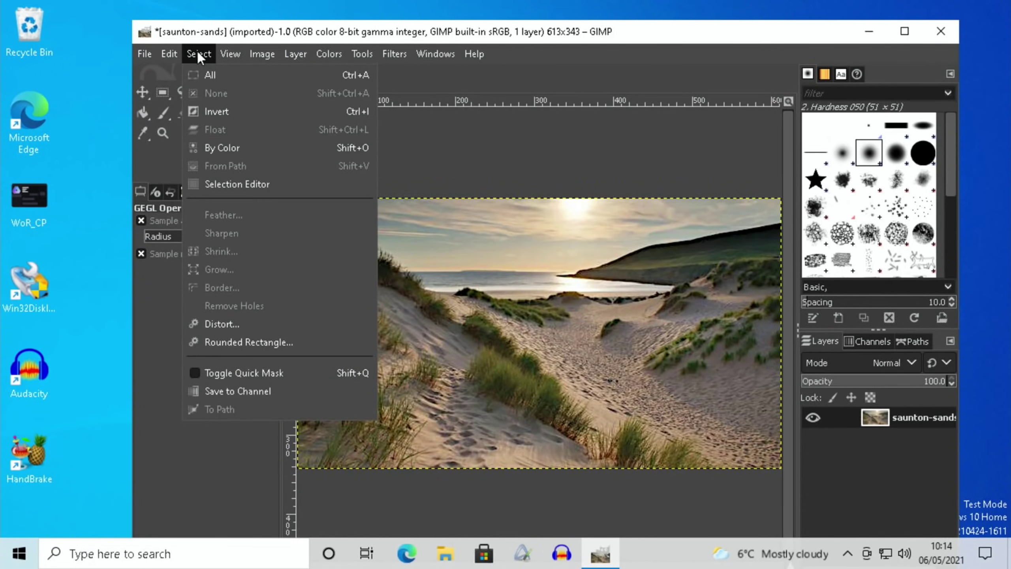
left_click(197, 53)
left_click(229, 54)
left_click(230, 53)
left_click(267, 49)
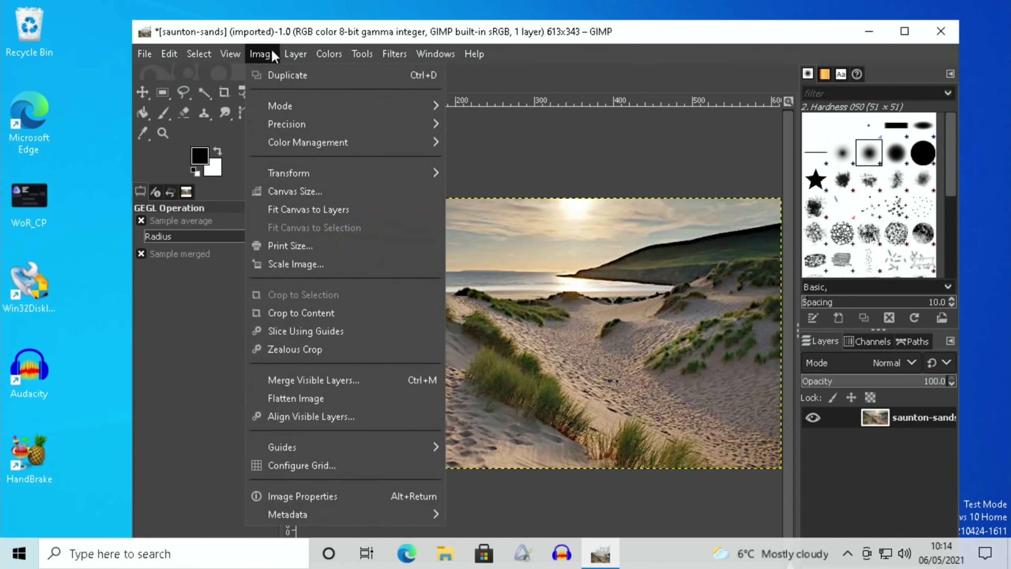
left_click(295, 53)
Quit GIMP, discarding the unsaved image changes.
left_click(944, 30)
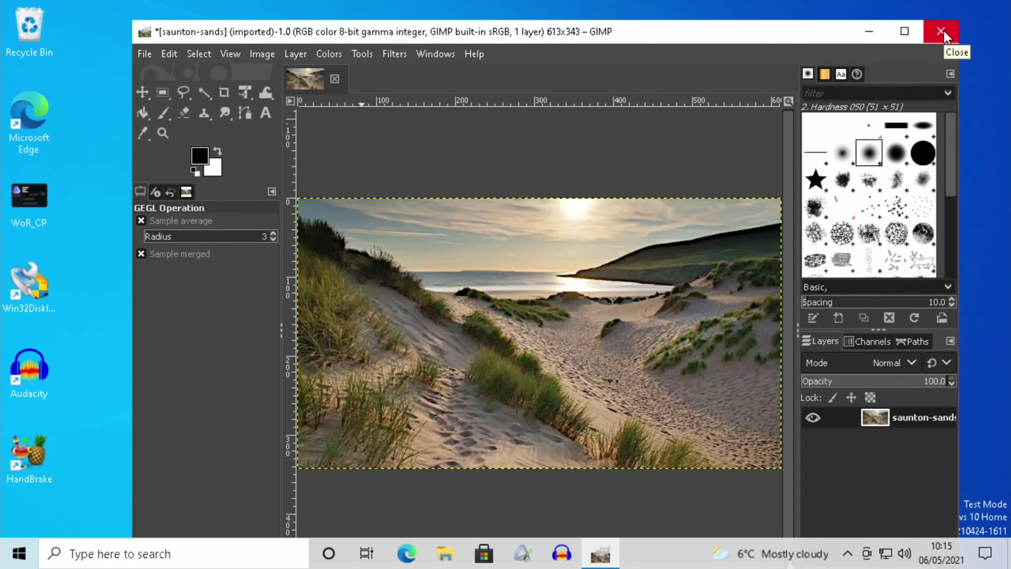
left_click(944, 30)
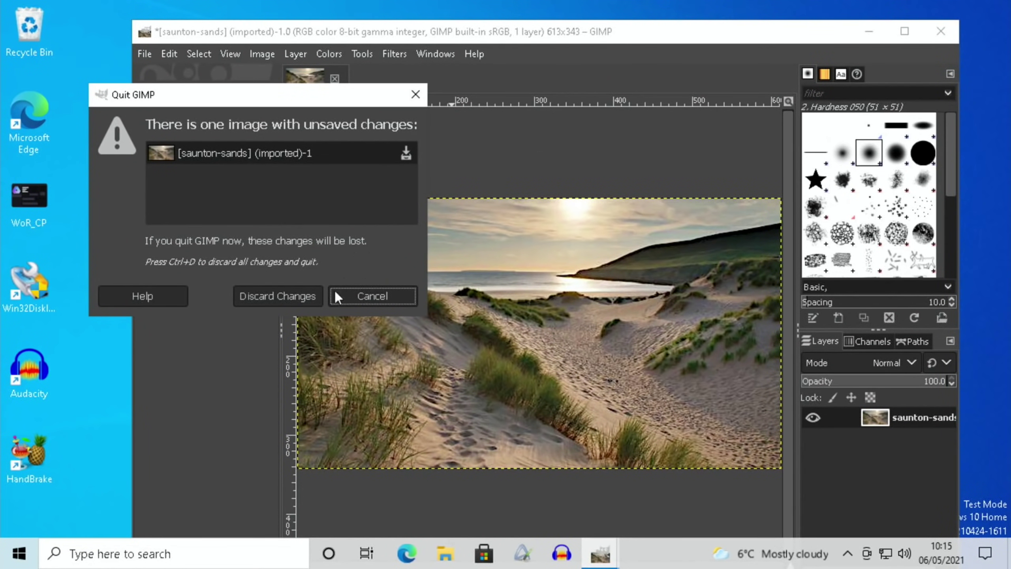
left_click(286, 303)
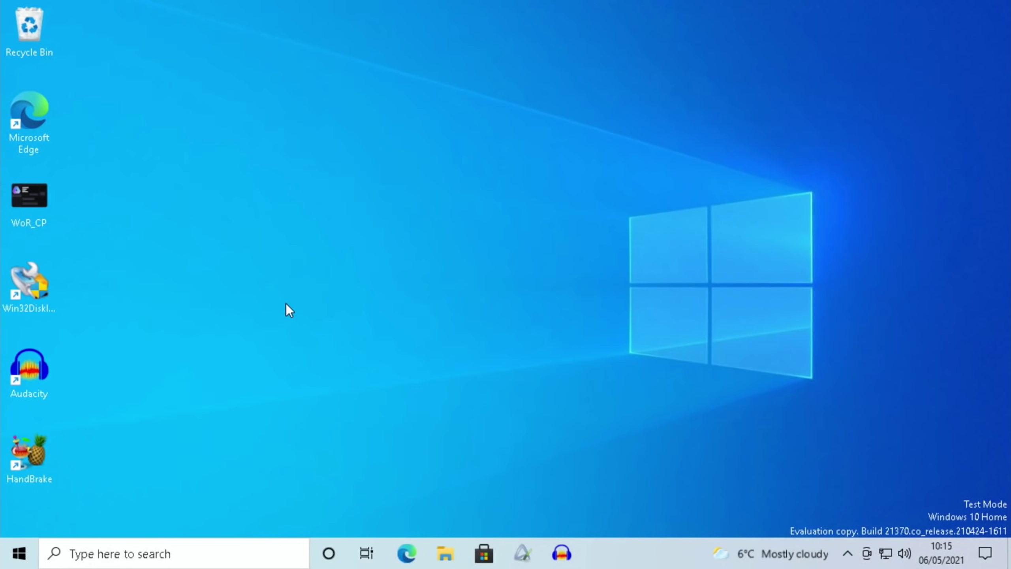
Launch iTunes from the Explore group in the Start menu.
left_click(17, 554)
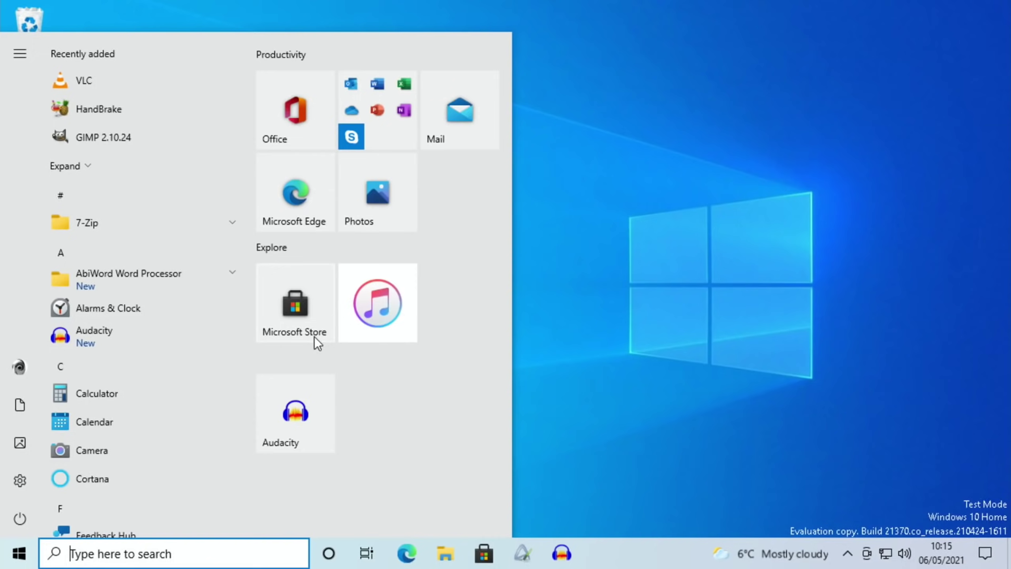
left_click(365, 323)
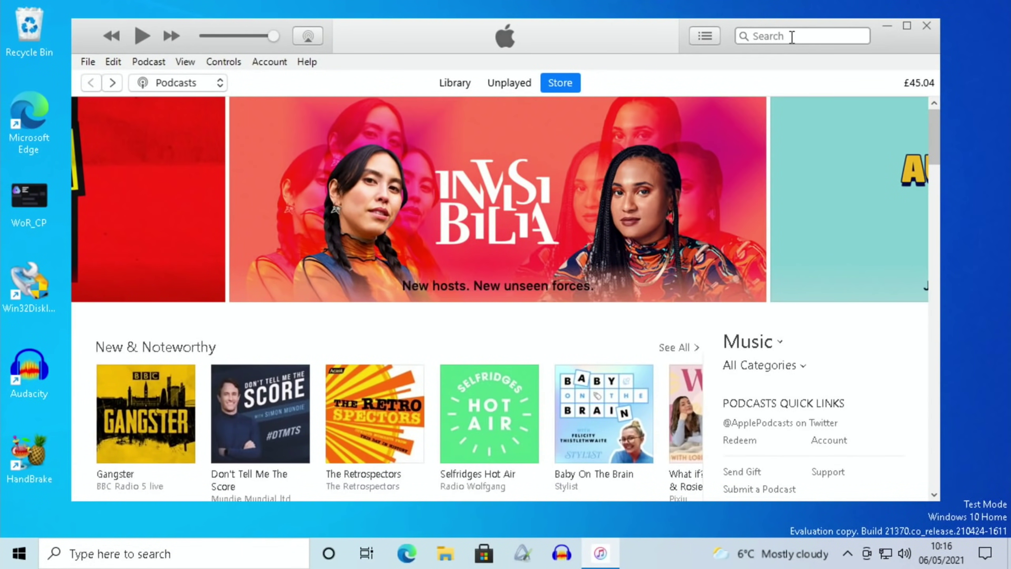
Search the iTunes Store for macbreak weekly and play the first episode listed.
left_click(793, 37)
type("mad")
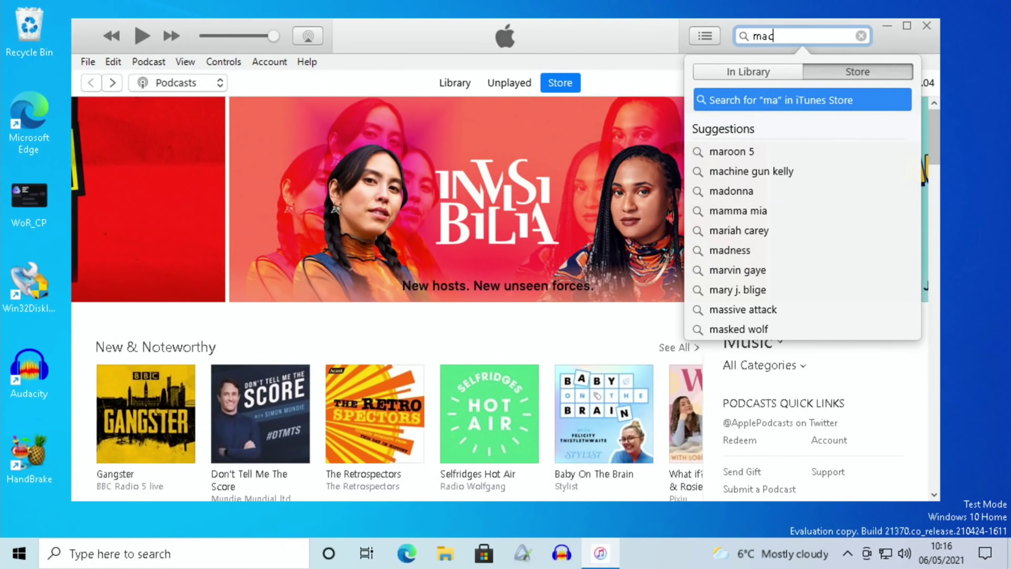
type("break w")
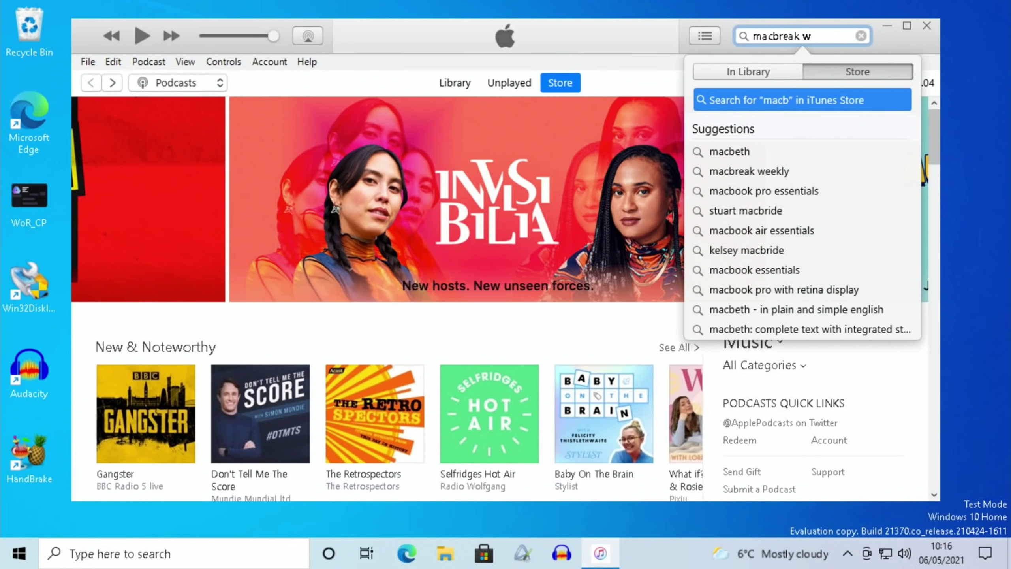
type("eekly")
key("Return")
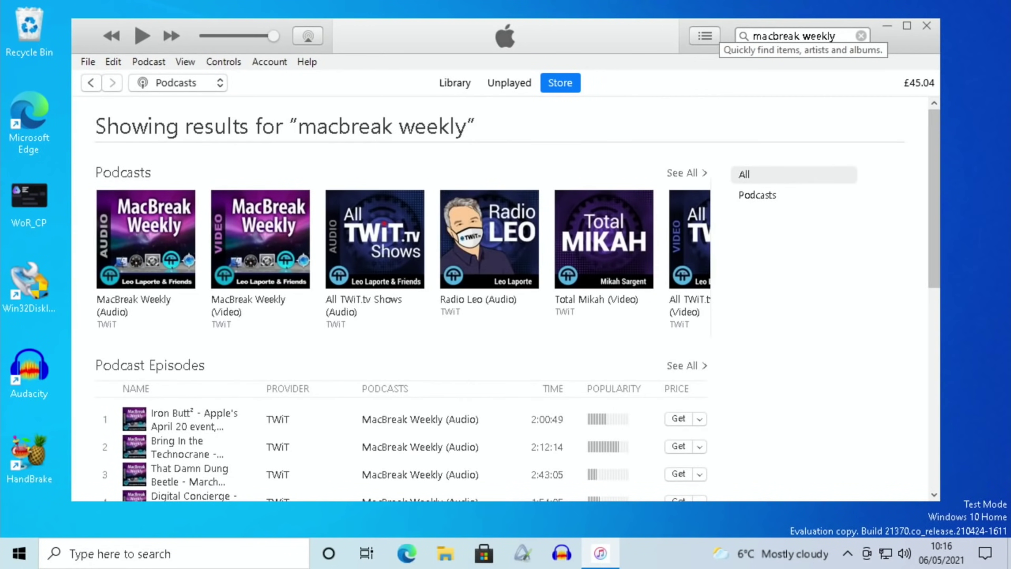
left_click(104, 419)
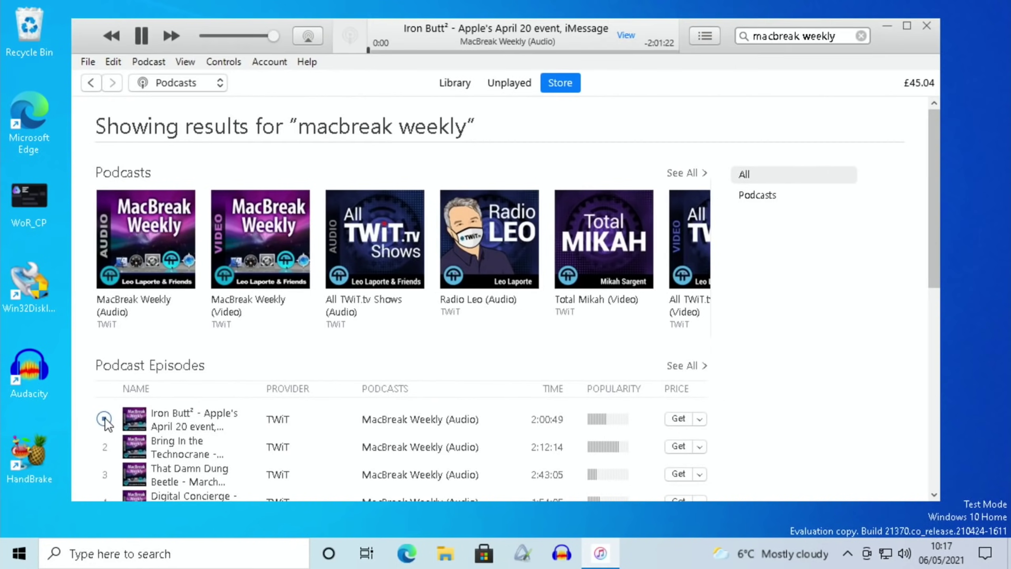
Pause, then route AirPlay audio to both Living Room speakers instead of My Computer, louder.
left_click(142, 40)
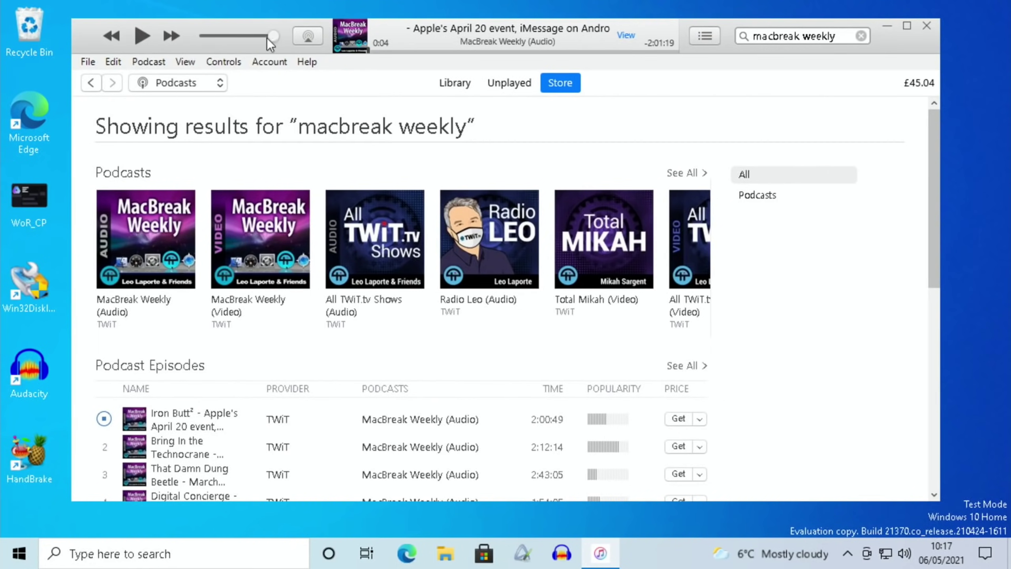
left_click(304, 35)
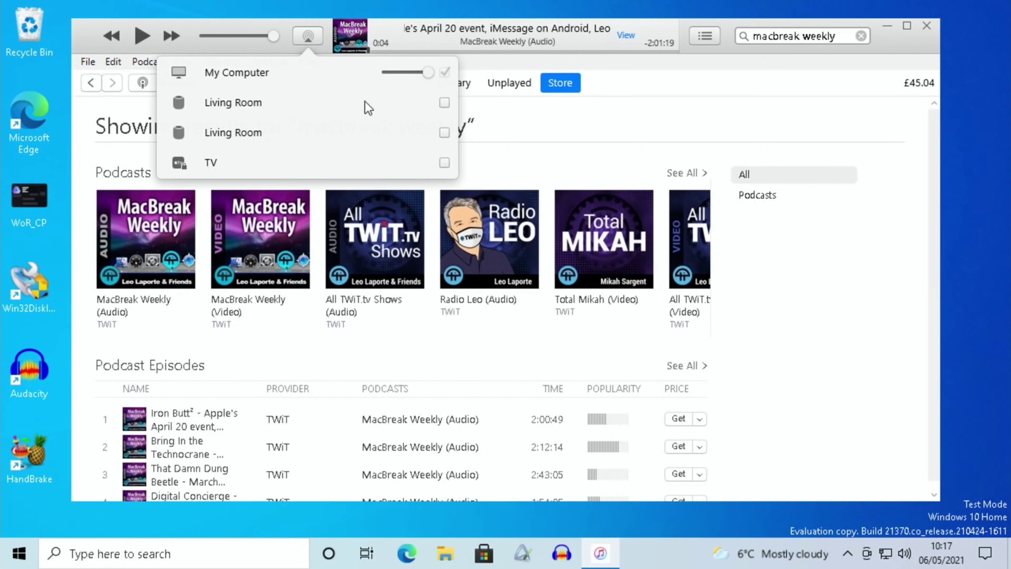
left_click(445, 102)
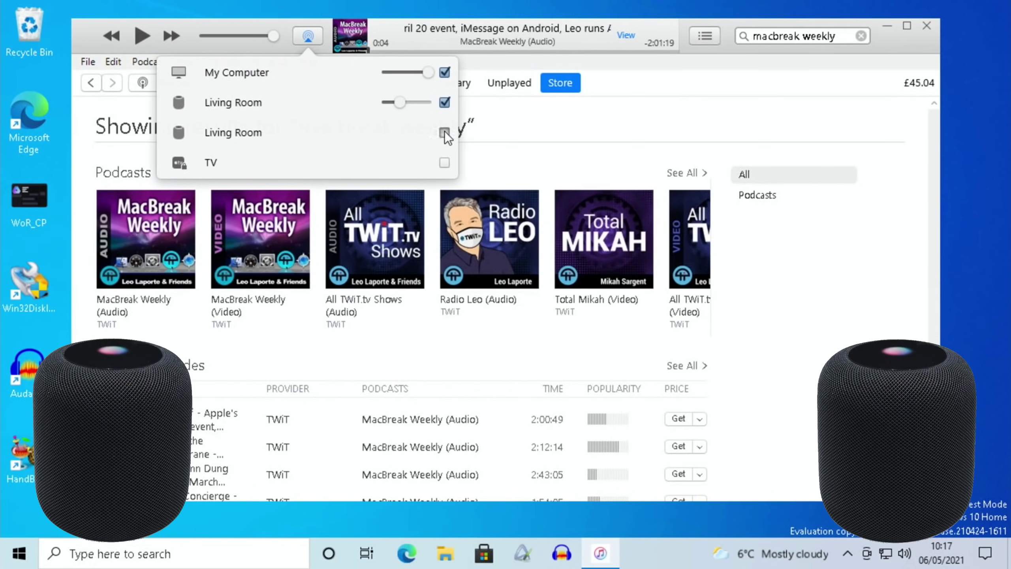
left_click(445, 132)
left_click(444, 73)
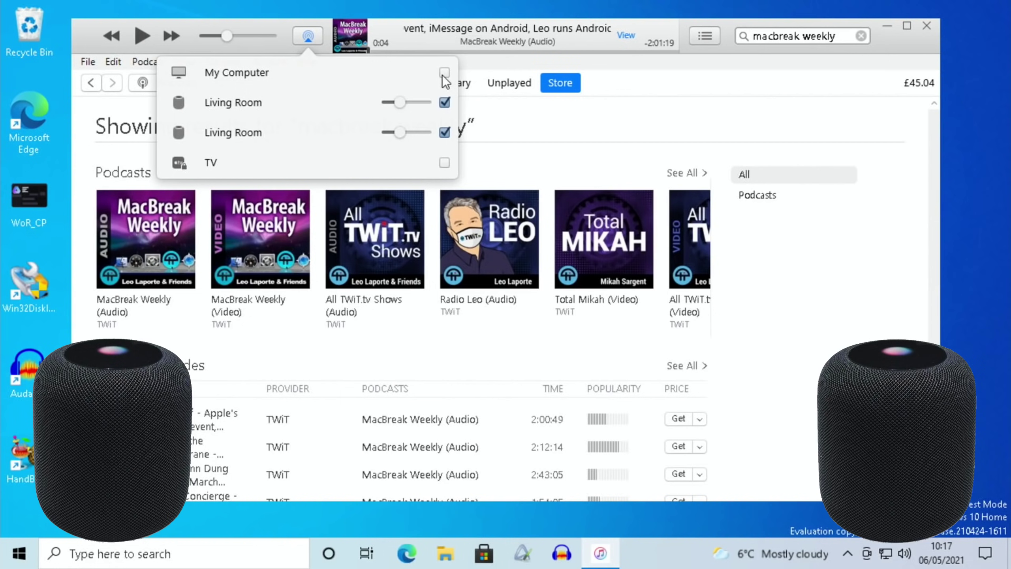
left_click_drag(400, 103, 414, 133)
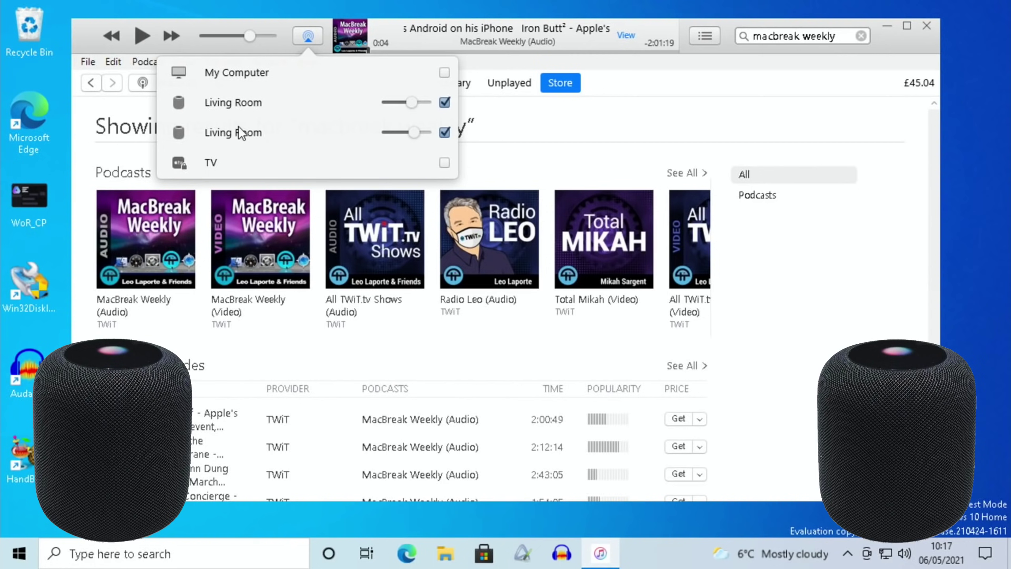
Close the AirPlay device list, briefly resume playback, then pause it.
left_click(141, 36)
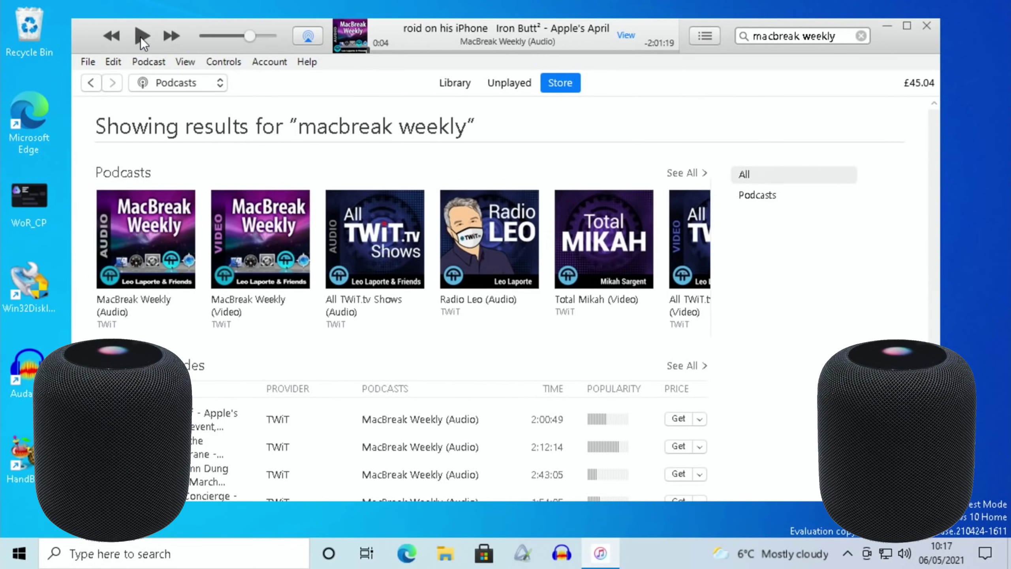
left_click(140, 36)
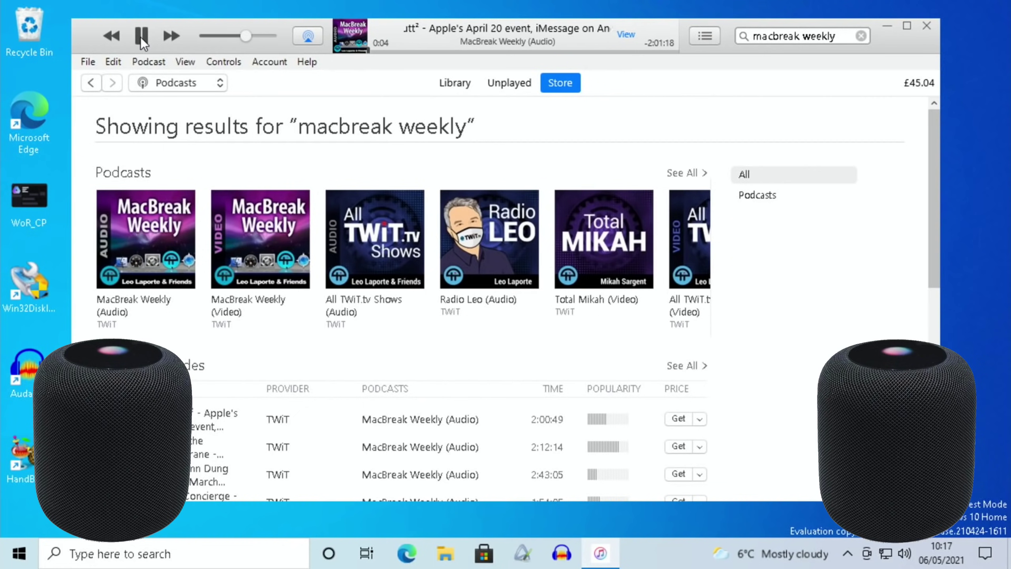
left_click(141, 37)
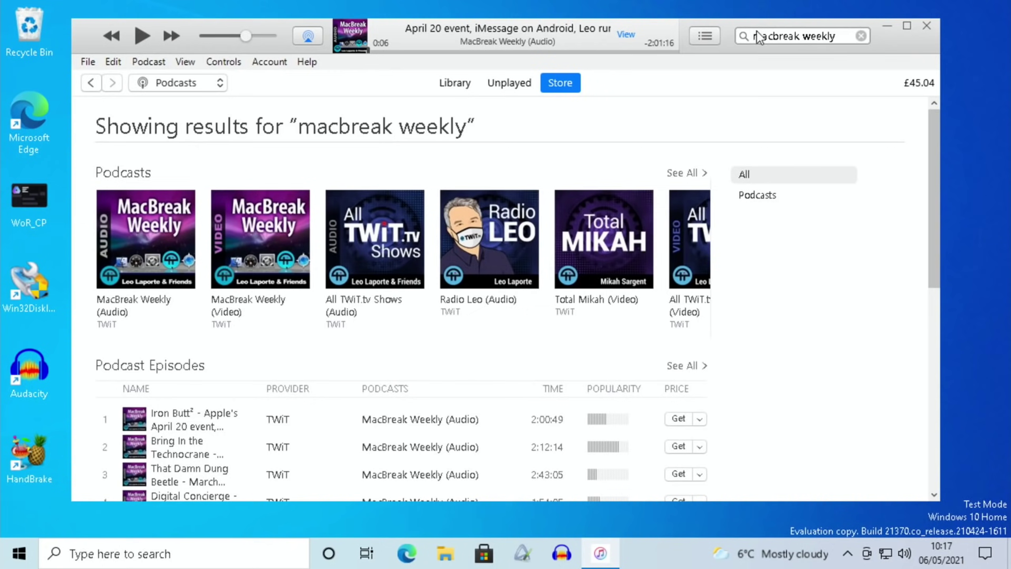
Quit iTunes and launch LiquidText PDF from the Start menu.
left_click(926, 26)
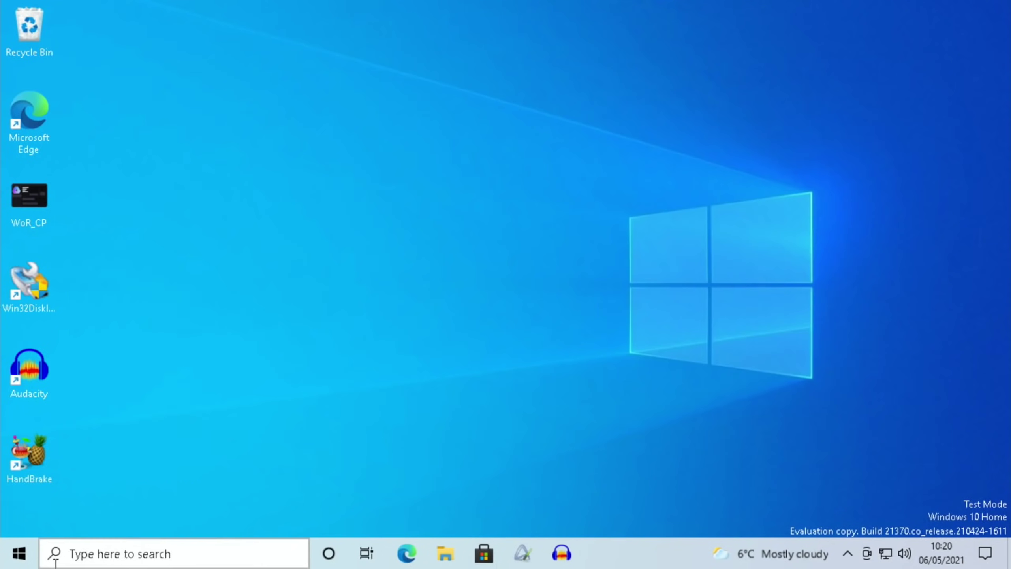
left_click(19, 554)
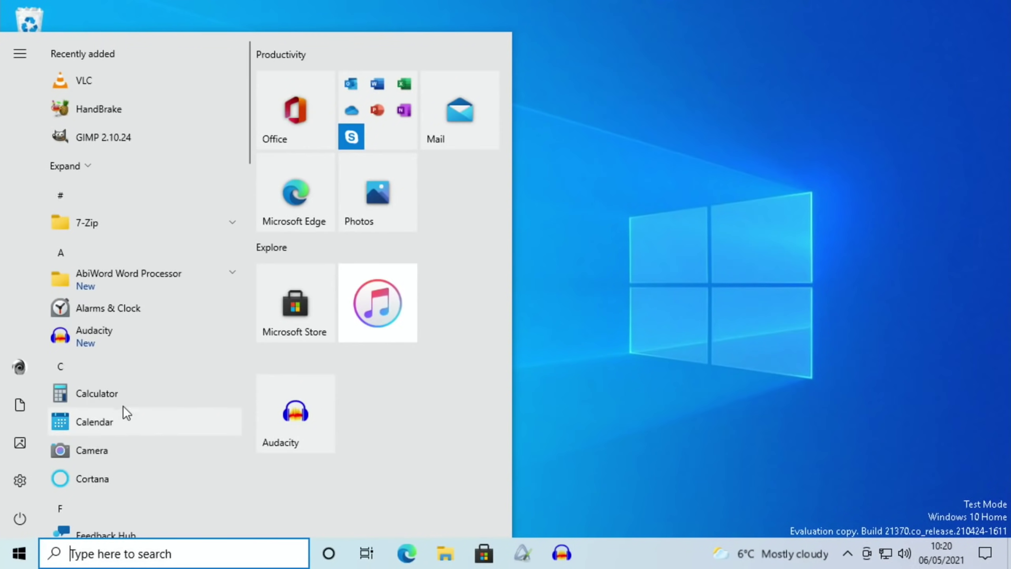
scroll(125, 404, "down", 3)
scroll(125, 403, "down", 5)
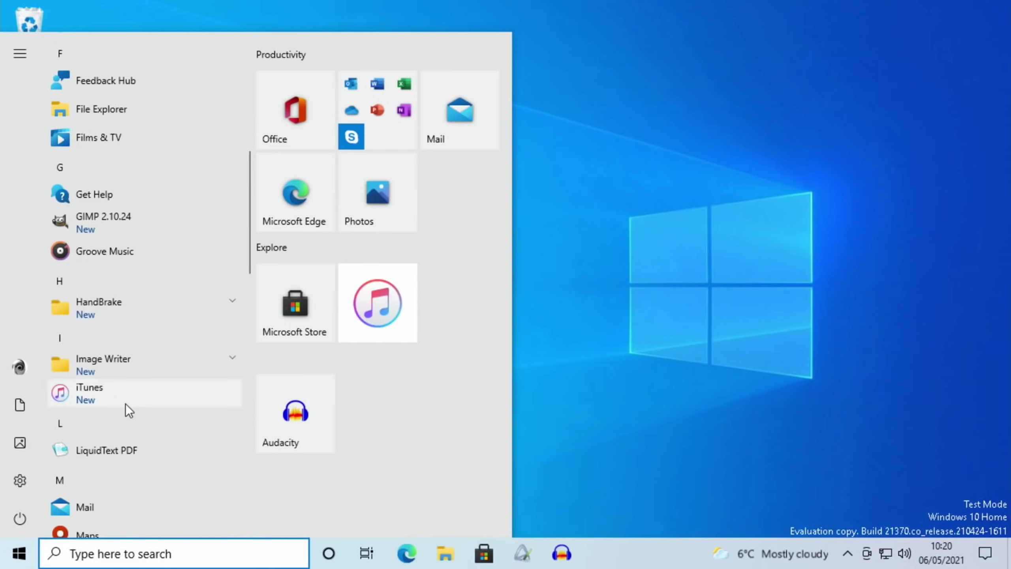
left_click(112, 449)
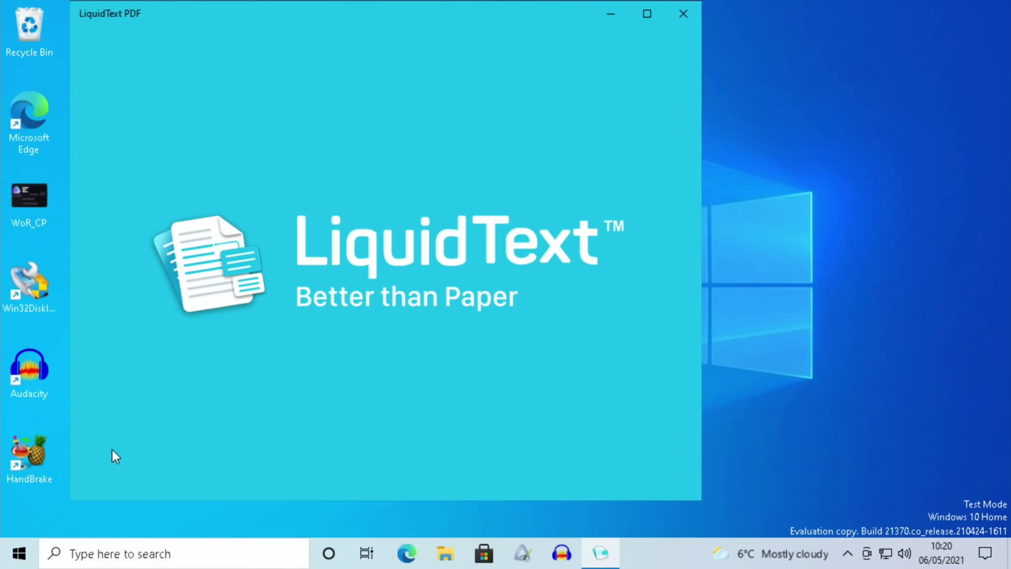
Maximize LiquidText and open the Cupcake Shop Market Research document.
left_click(653, 17)
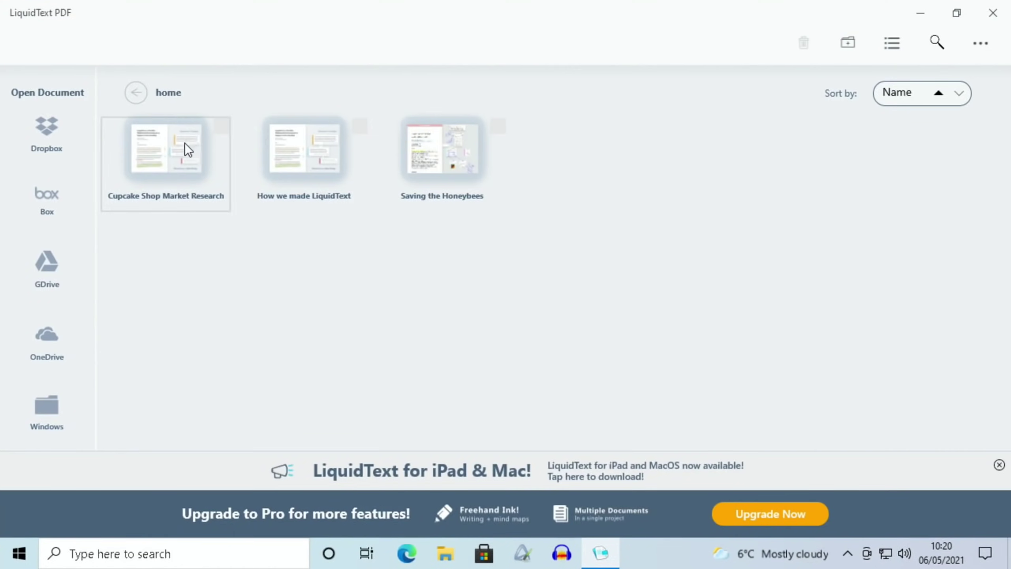
left_click(179, 147)
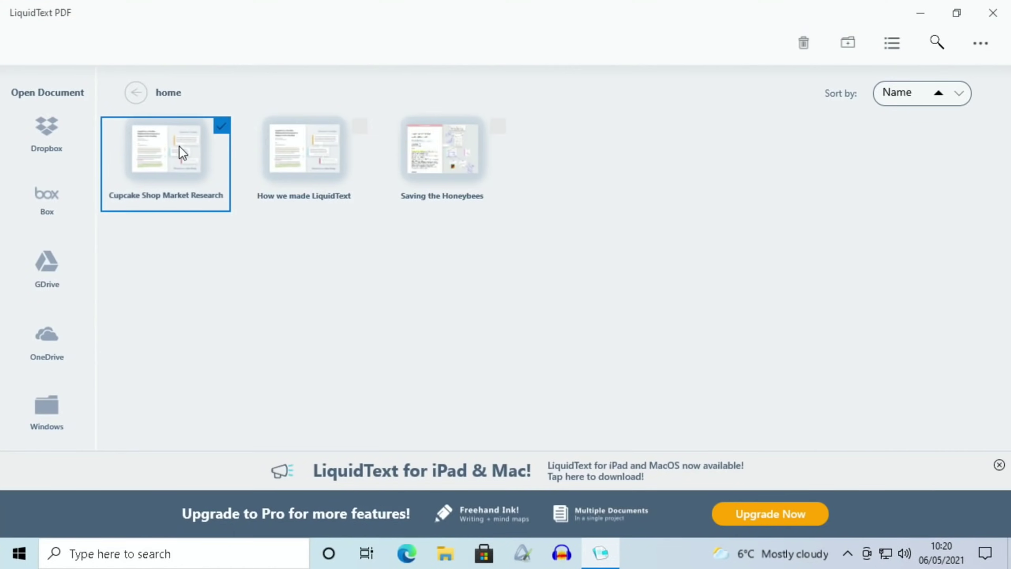
left_click(179, 146)
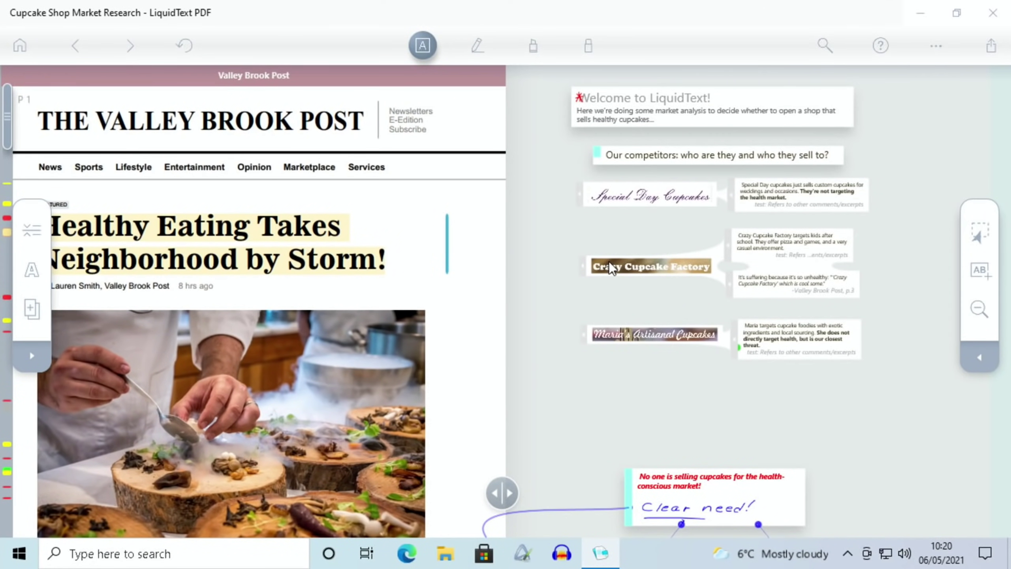
Move the Crazy Cupcake Factory excerpt and the competitors heading to the lower right of the workspace.
left_click(645, 274)
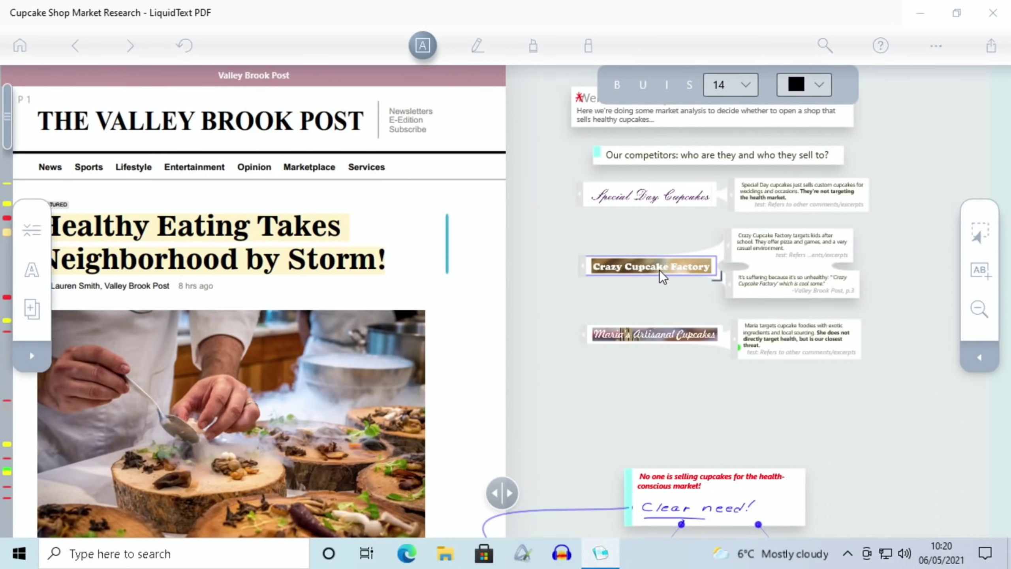
left_click_drag(661, 275, 606, 254)
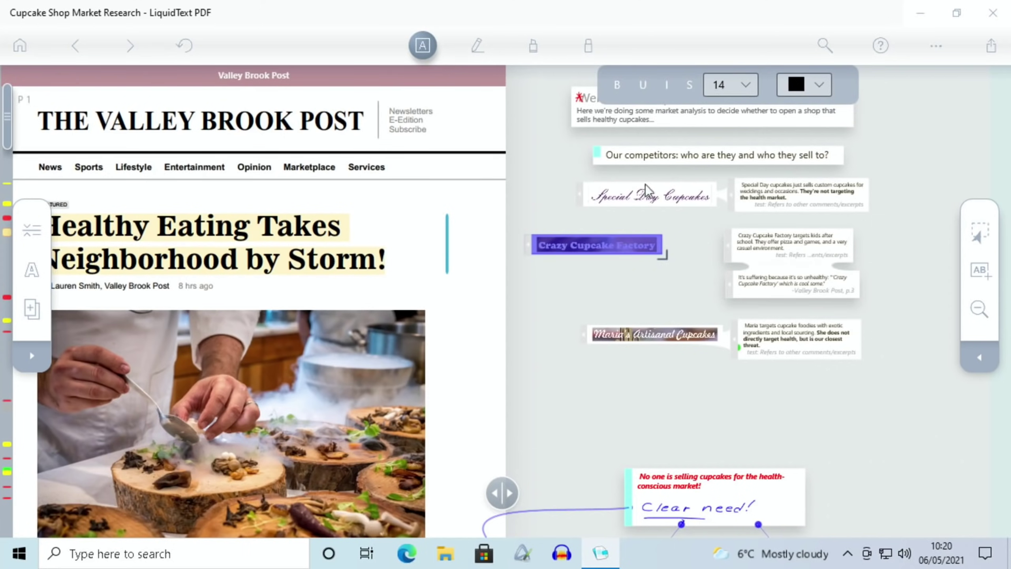
left_click(654, 160)
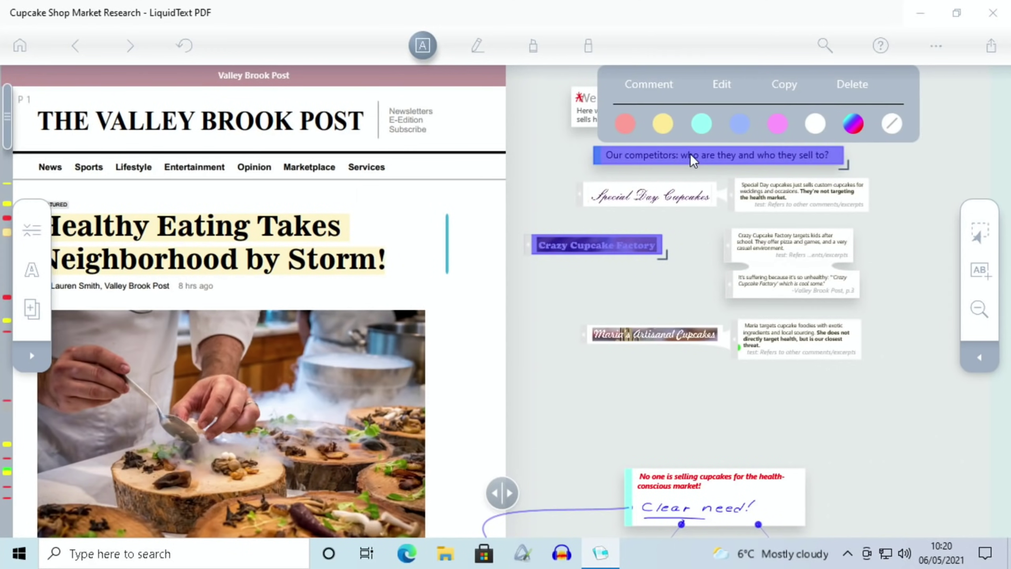
left_click_drag(781, 203, 872, 246)
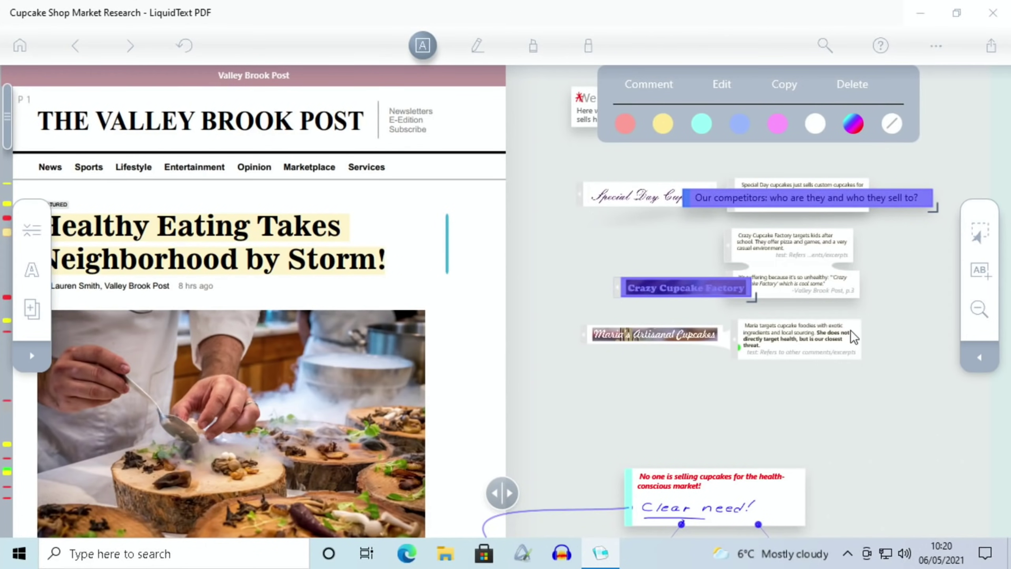
Regroup Maria's Artisanal Cupcakes card with the health-conscious note, expand the tool labels, and close LiquidText.
left_click_drag(815, 337, 787, 428)
left_click_drag(731, 478, 702, 347)
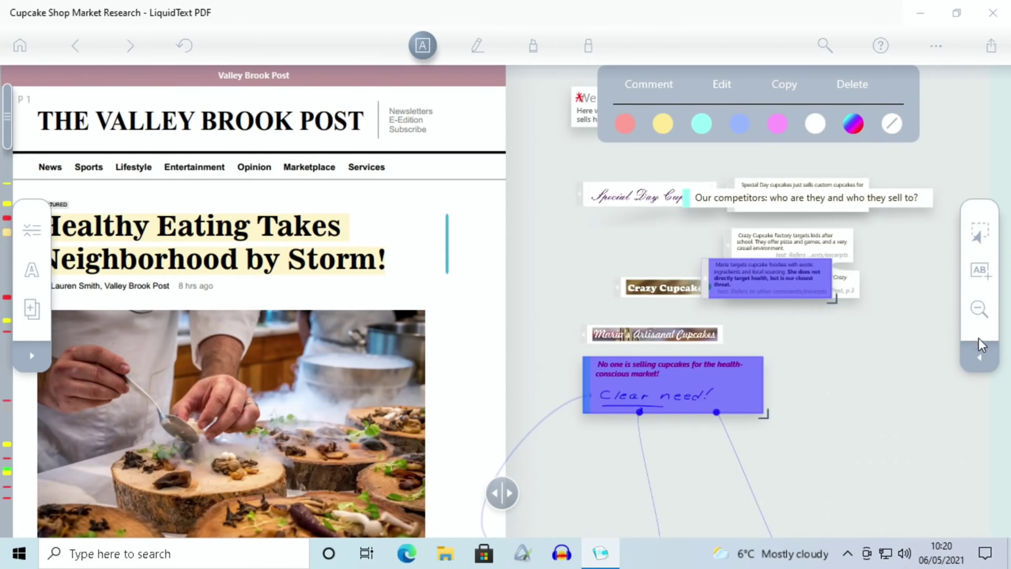
left_click(980, 350)
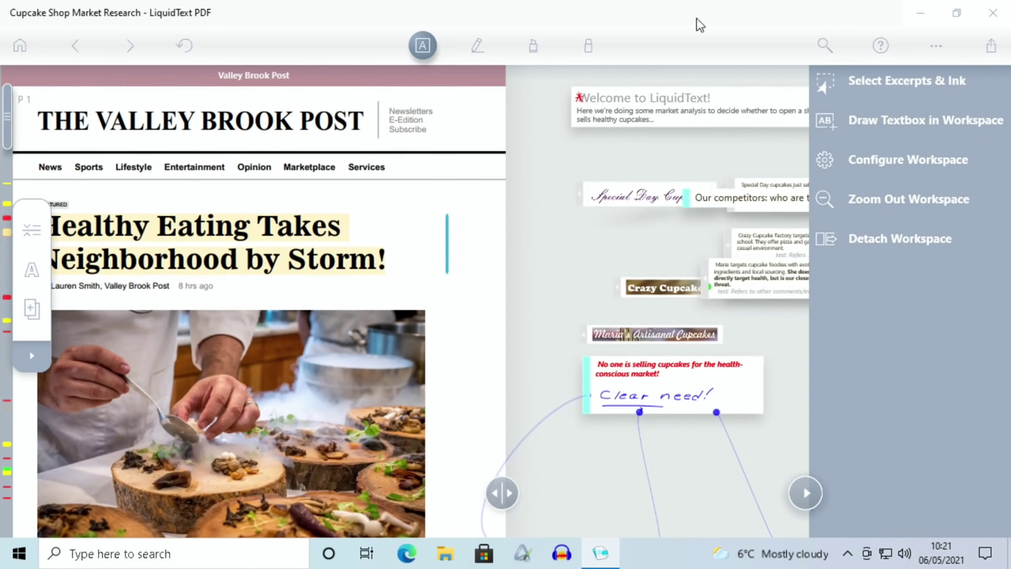
left_click(992, 15)
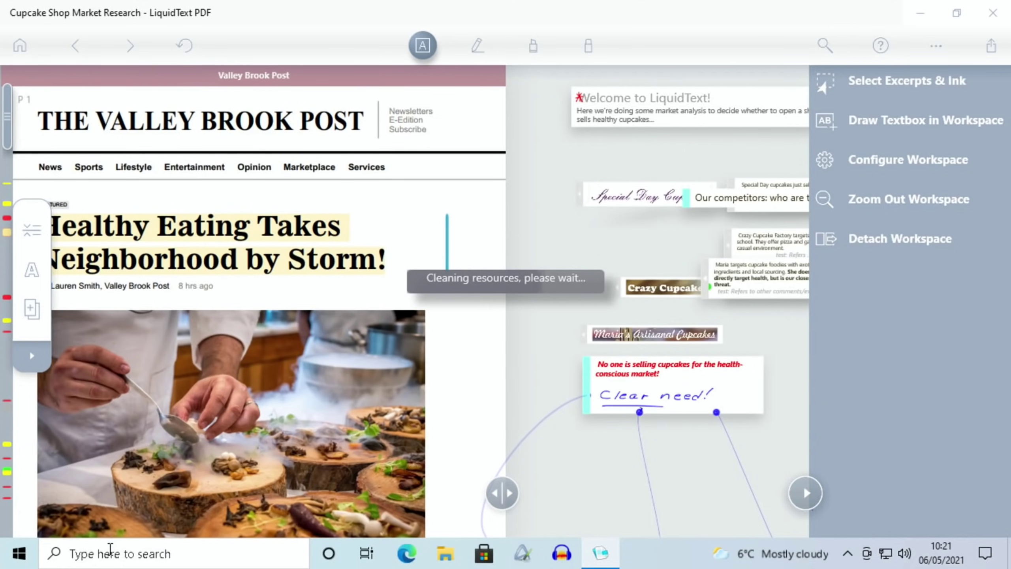
Launch AbiWord via search and insert the saunton-sands picture into a new document.
type("ab")
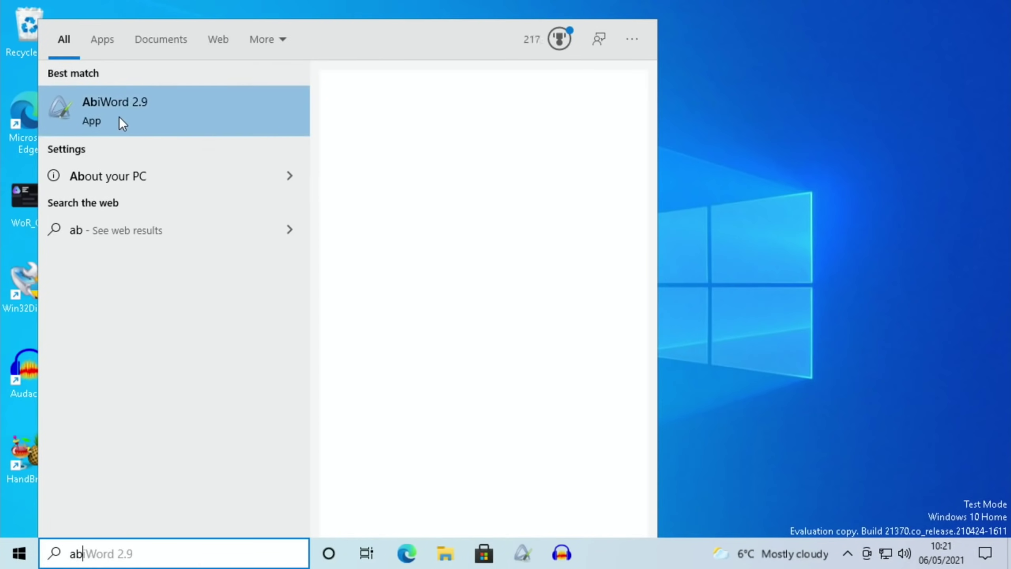
left_click(119, 117)
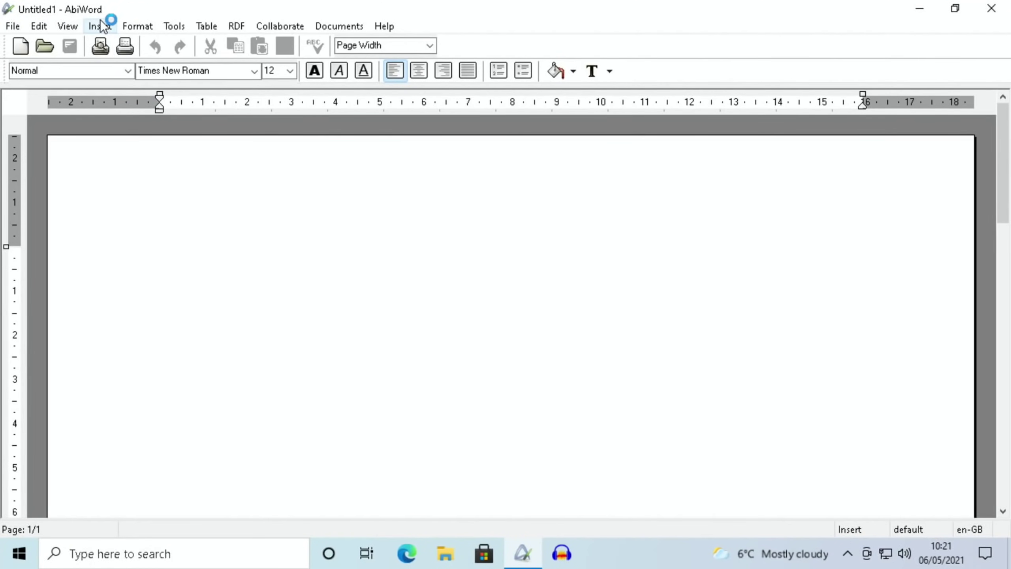
left_click(99, 24)
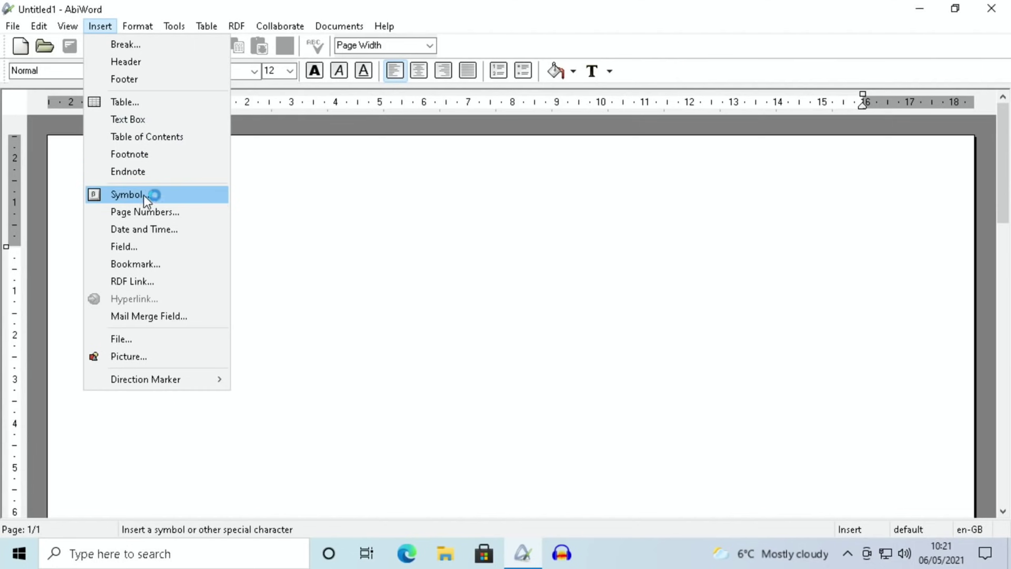
left_click(133, 354)
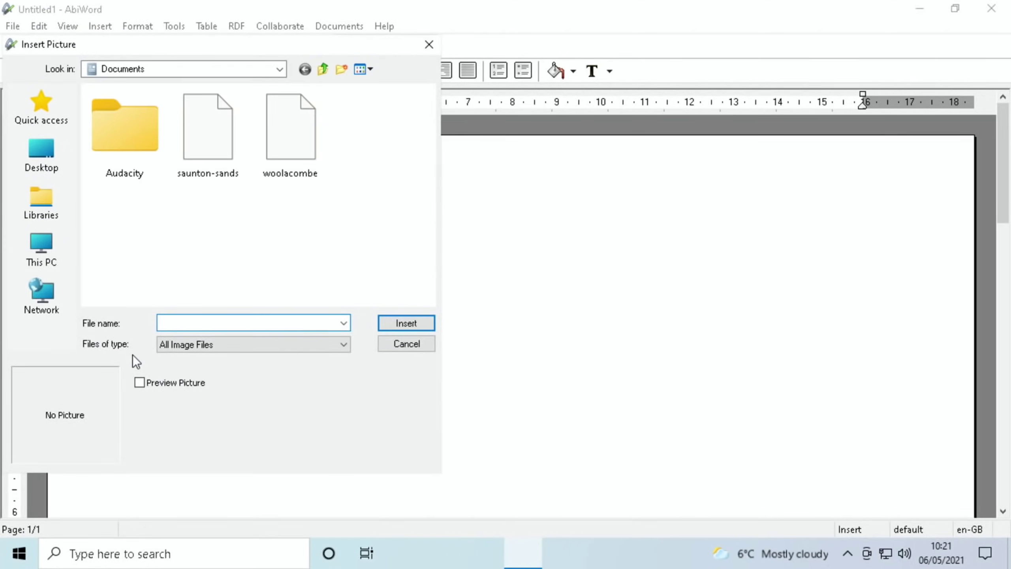
left_click(203, 143)
left_click(398, 323)
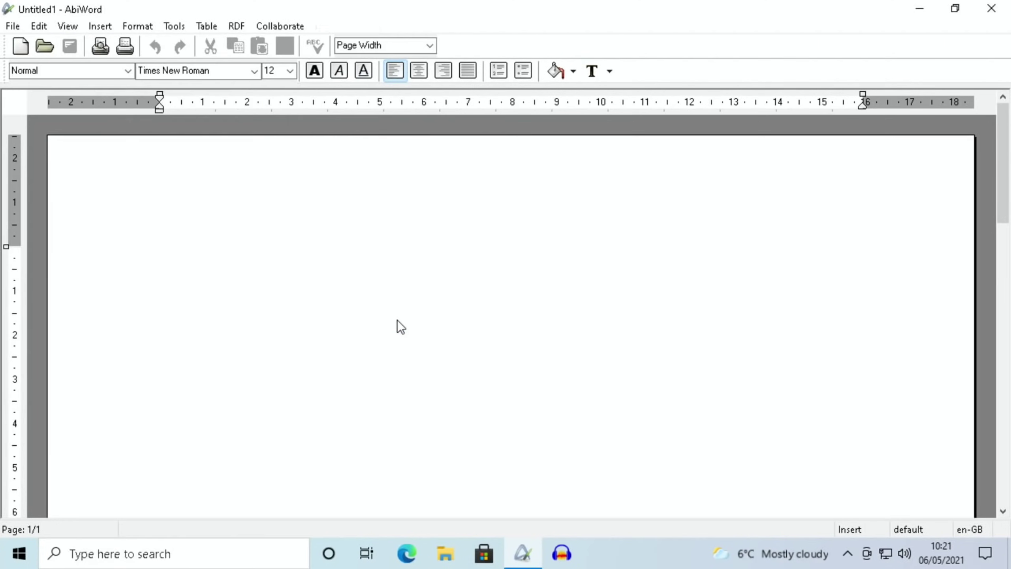
Insert the woolacombe picture below the saunton-sands photo.
scroll(393, 327, "down", 8)
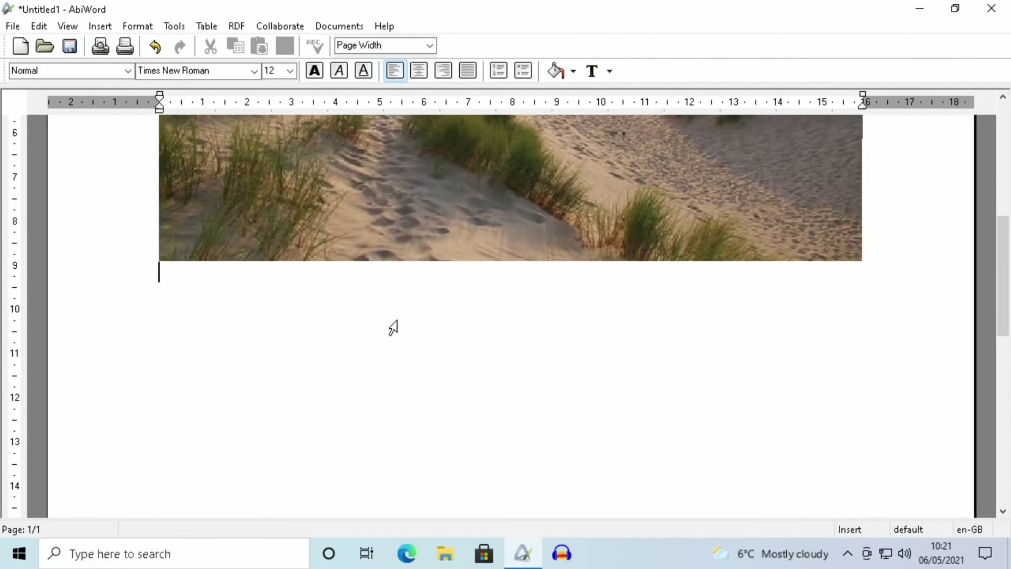
left_click(104, 26)
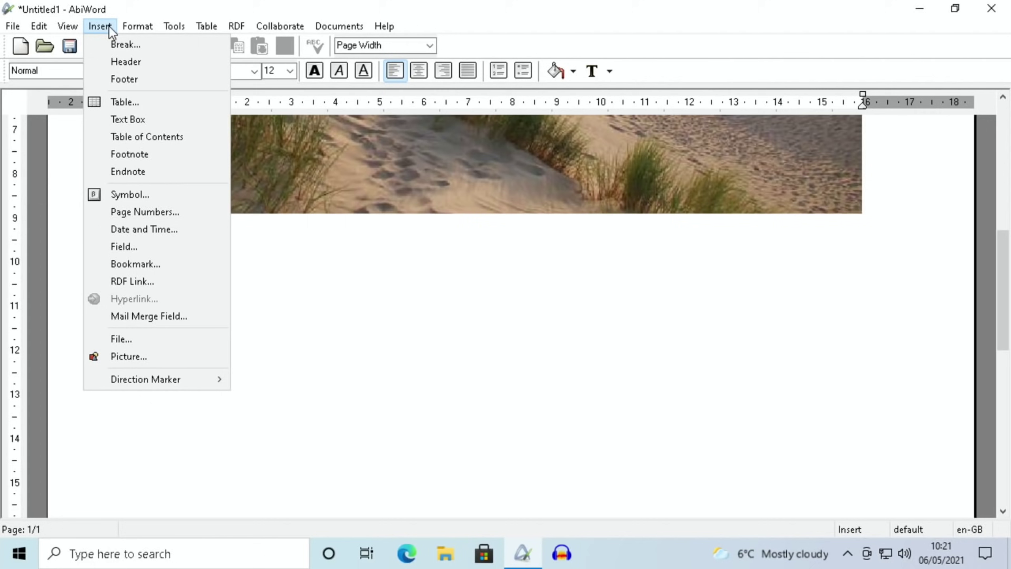
left_click(139, 357)
double_click(288, 141)
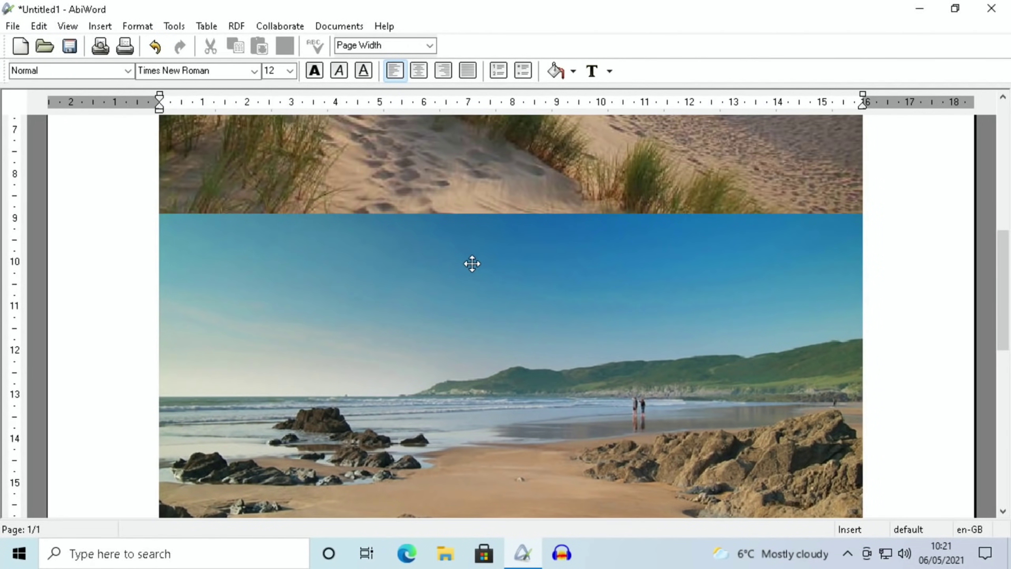
Set the document zoom to 75% and select the dune photo at the top.
left_click(66, 27)
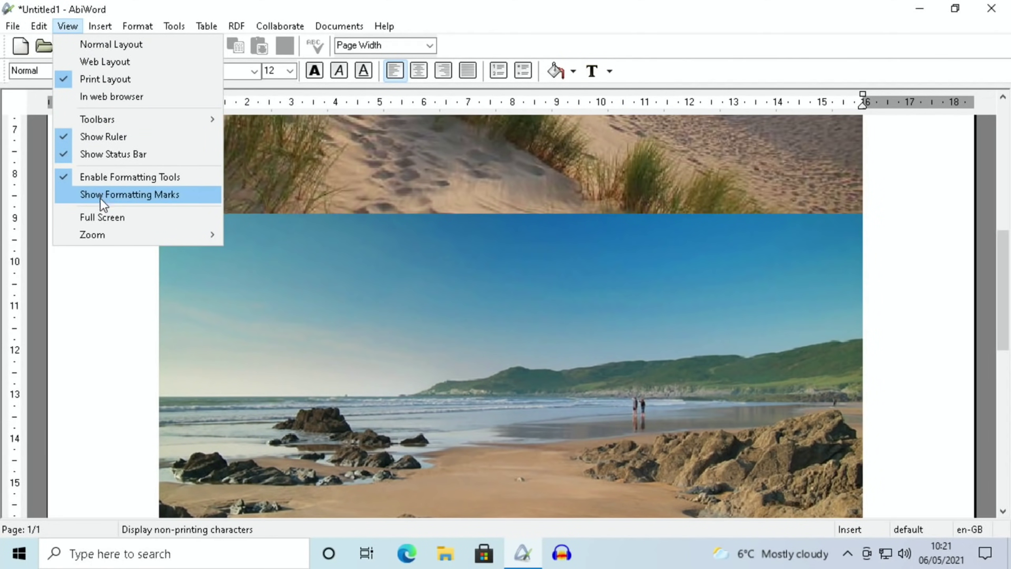
mouse_move(100, 233)
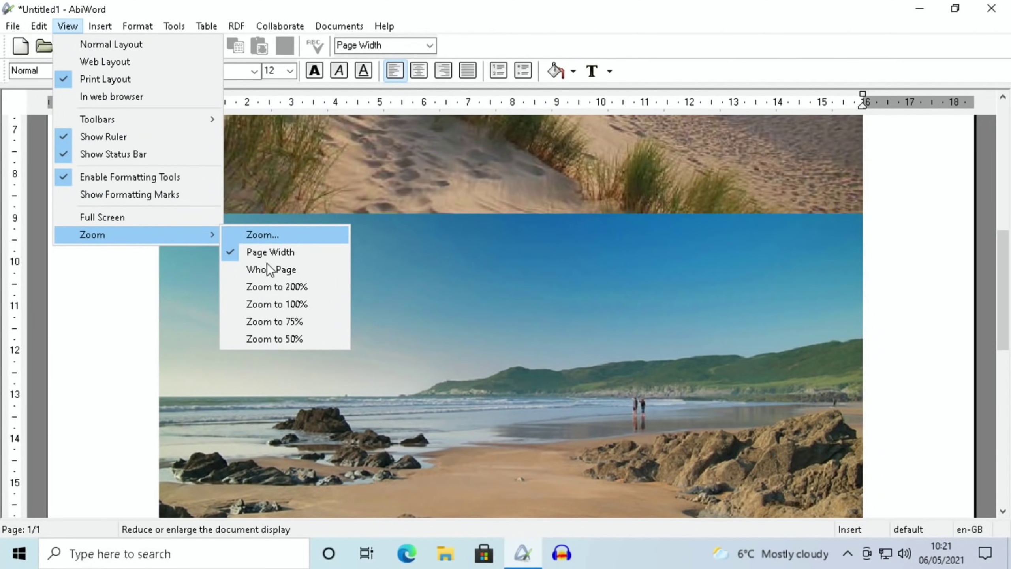
left_click(272, 322)
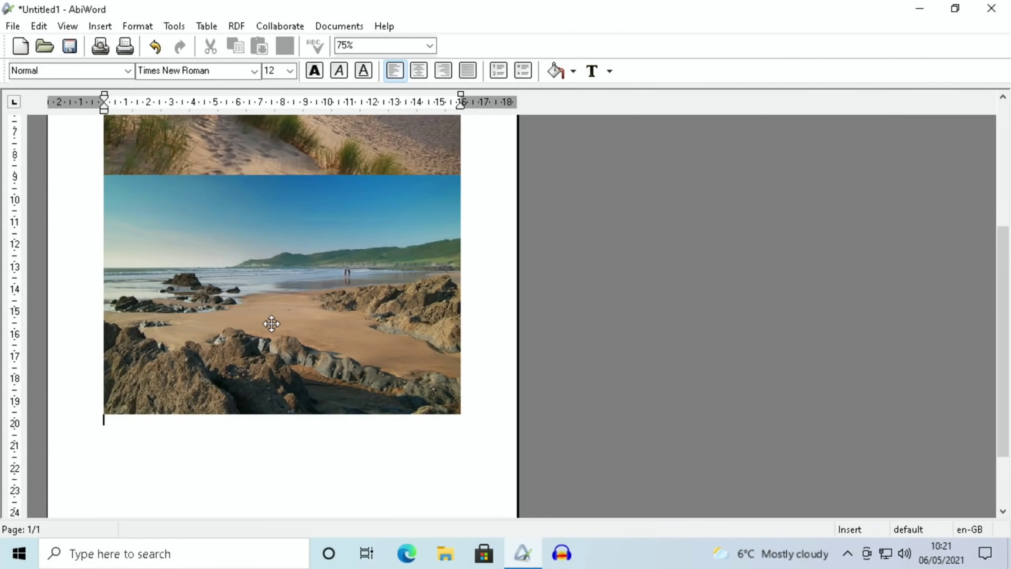
scroll(769, 222, "up", 5)
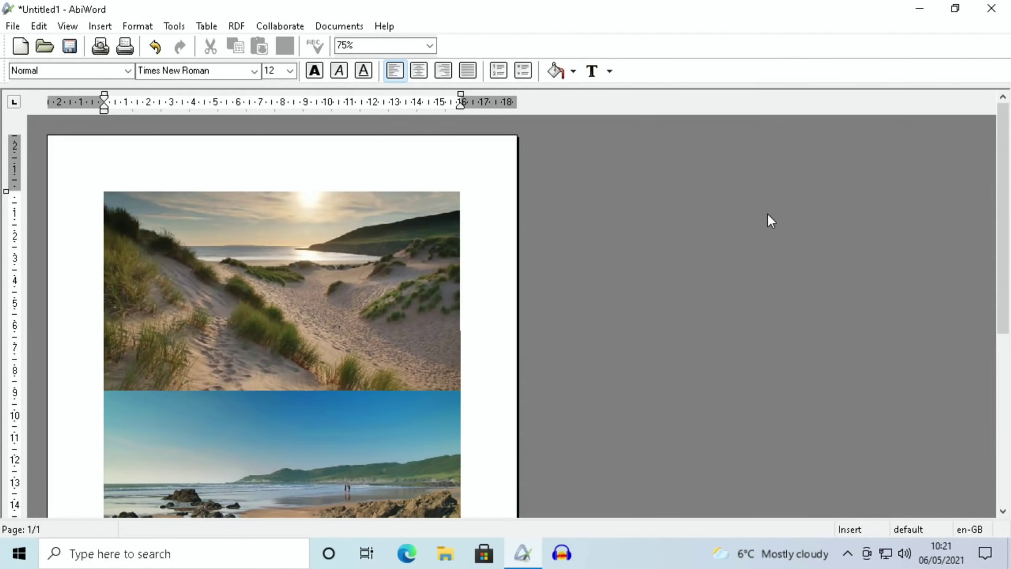
left_click(285, 165)
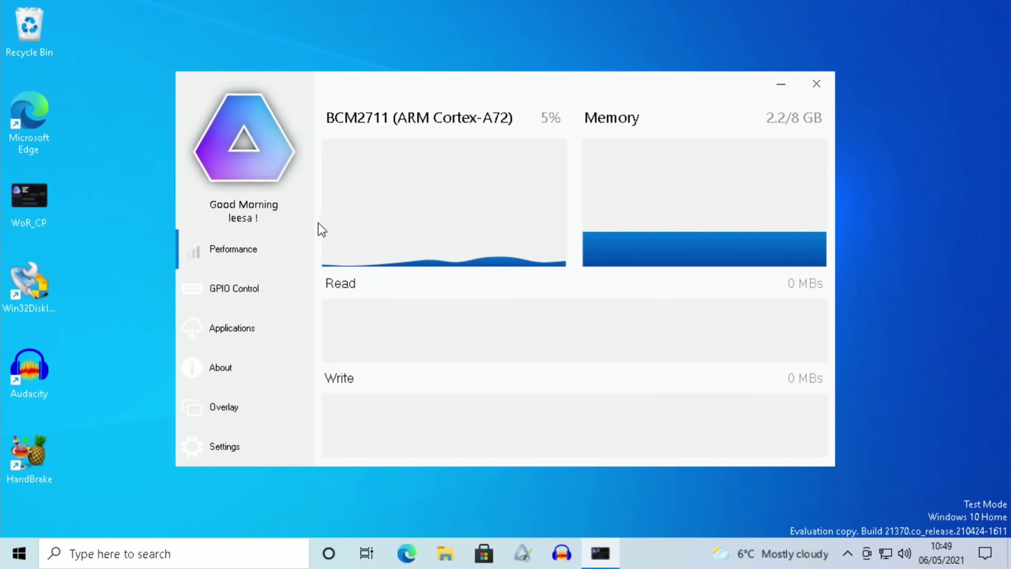
Go from the GPIO Control page to the Applications page listing installable browsers and utilities.
left_click(237, 287)
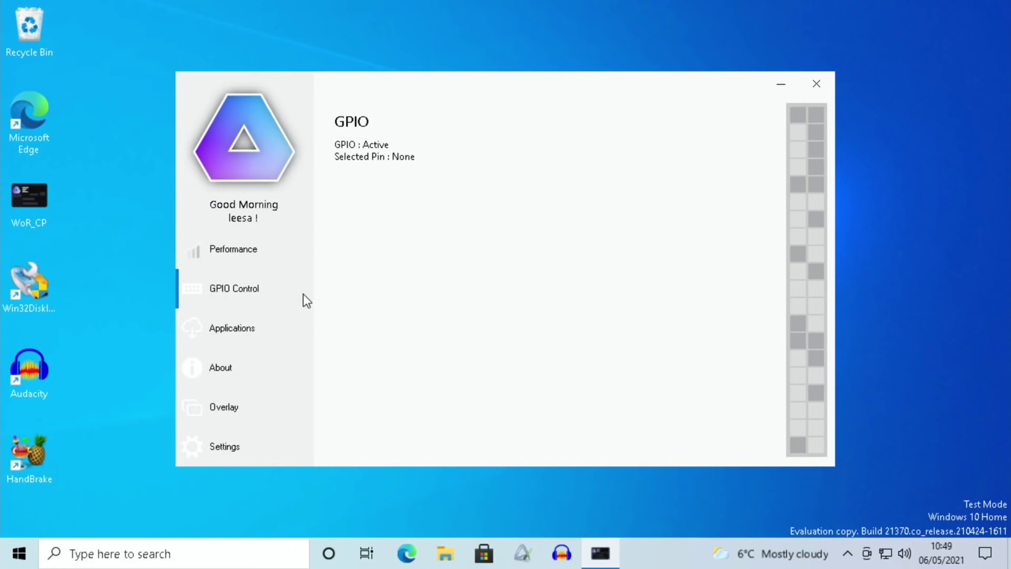
left_click(230, 329)
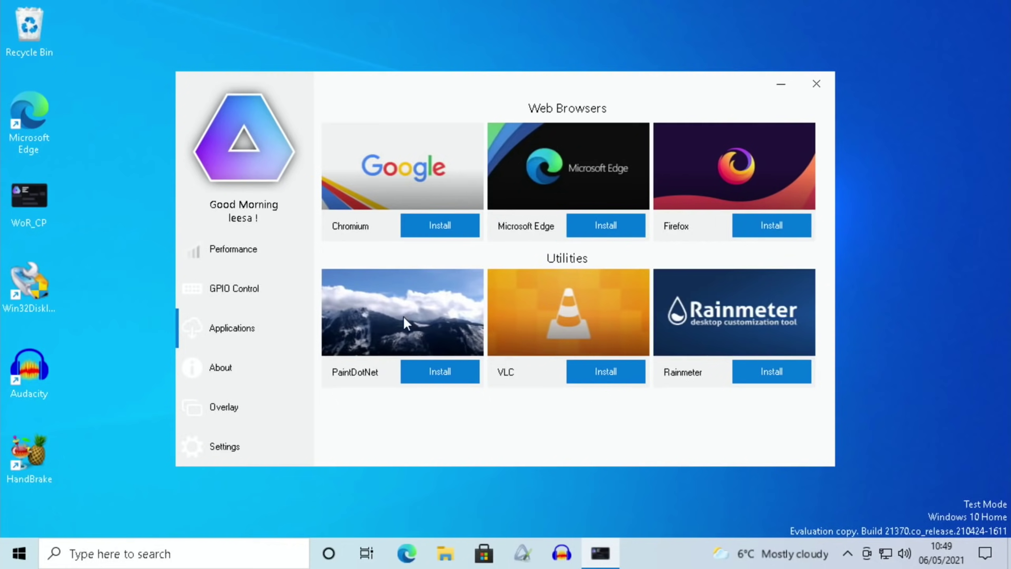
View the About page in the WoR Control Panel sidebar.
left_click(219, 367)
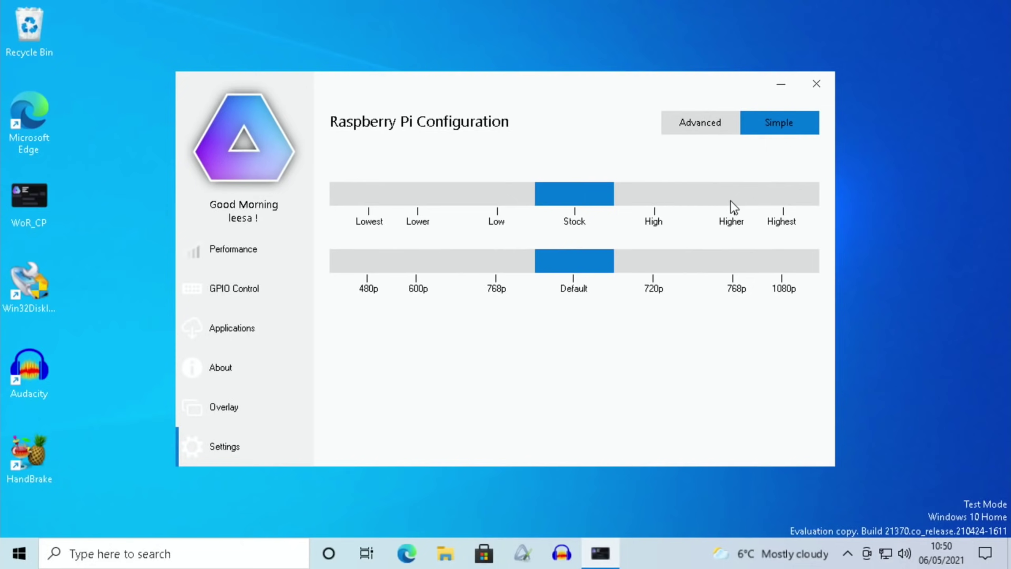
Raise the performance level from Stock to Higher, apply it, and dismiss the three save errors.
left_click_drag(594, 199, 738, 199)
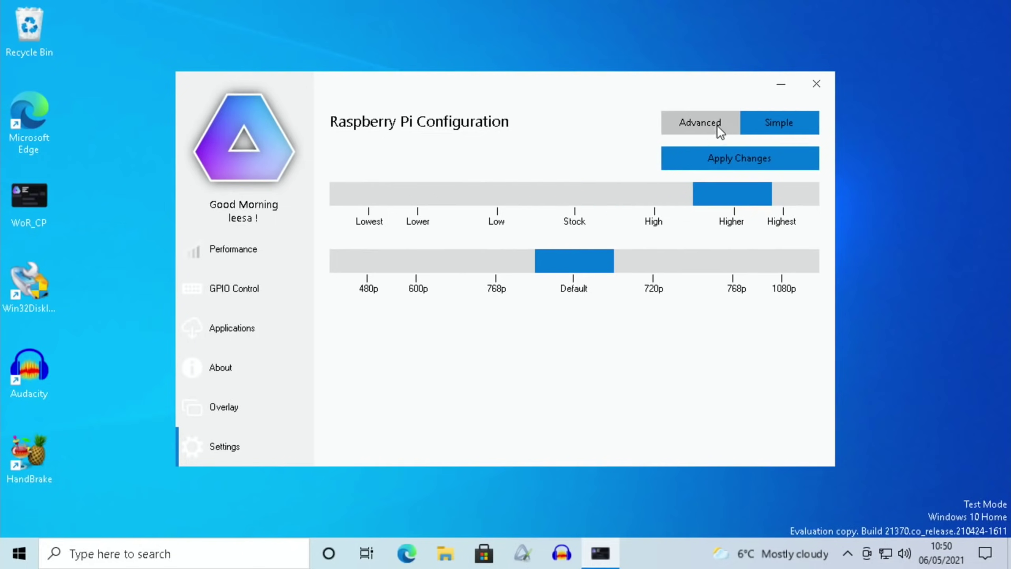
left_click(728, 158)
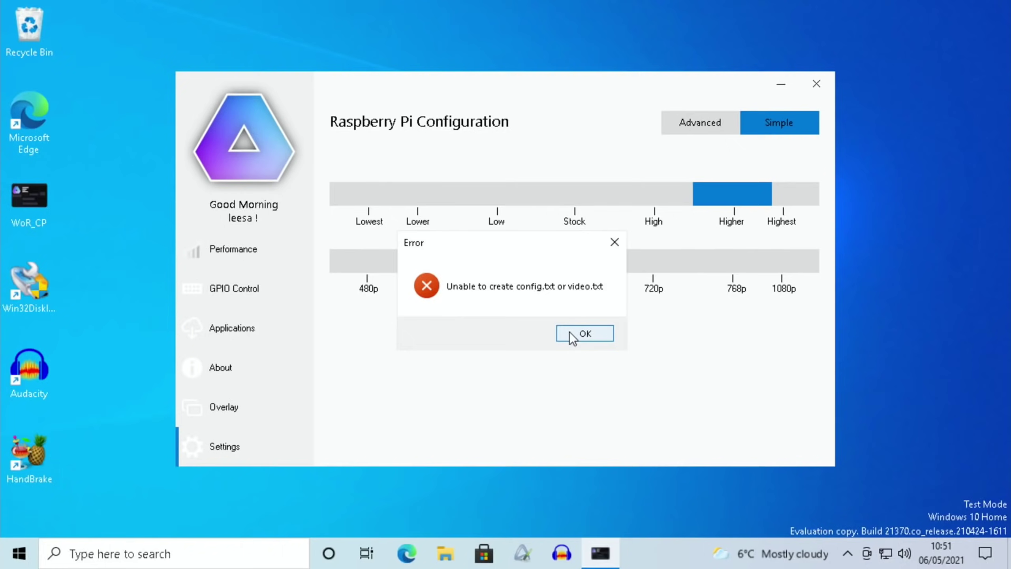
left_click(570, 332)
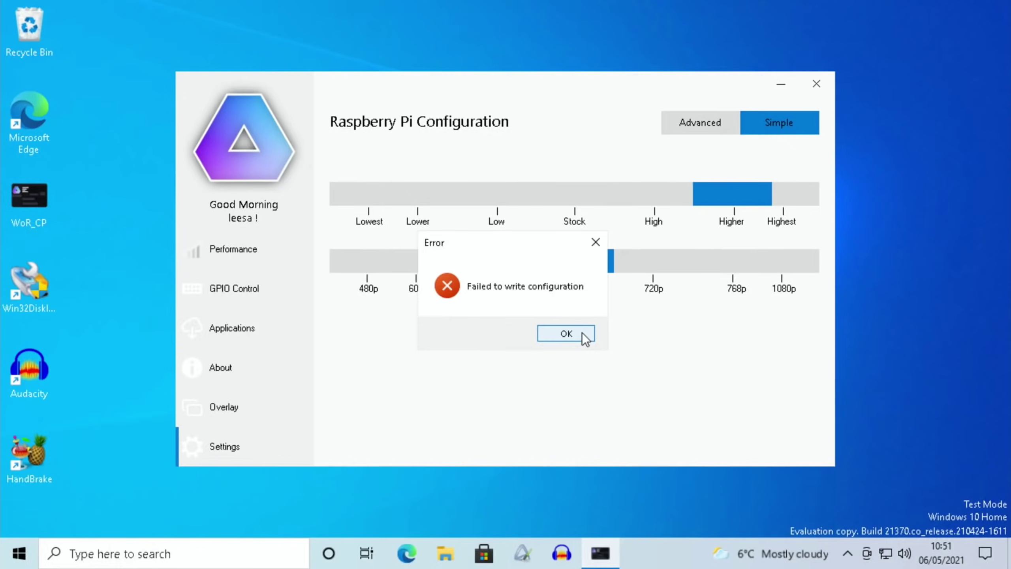
left_click(581, 332)
left_click(582, 332)
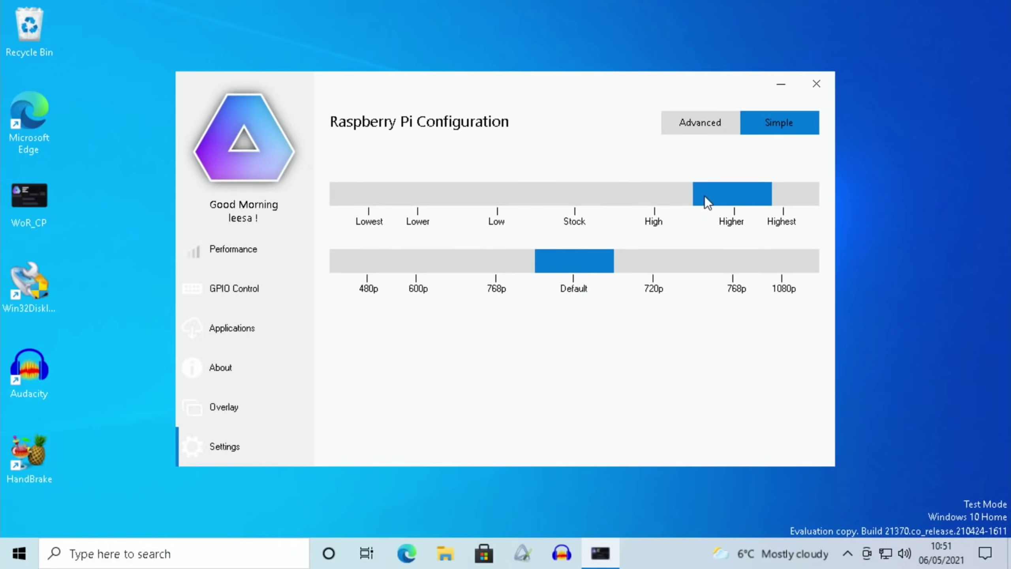
left_click(817, 84)
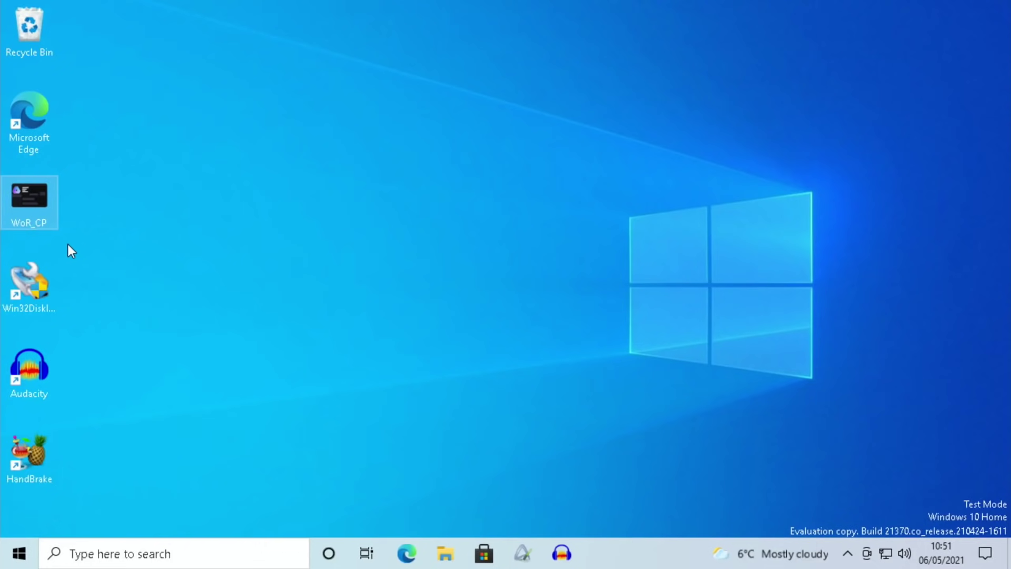
left_click(39, 218)
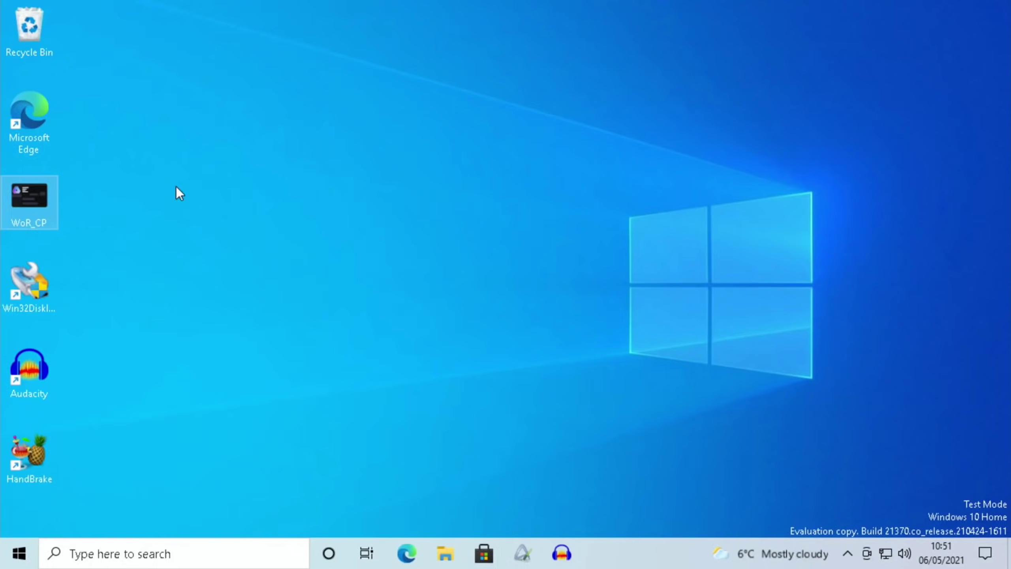